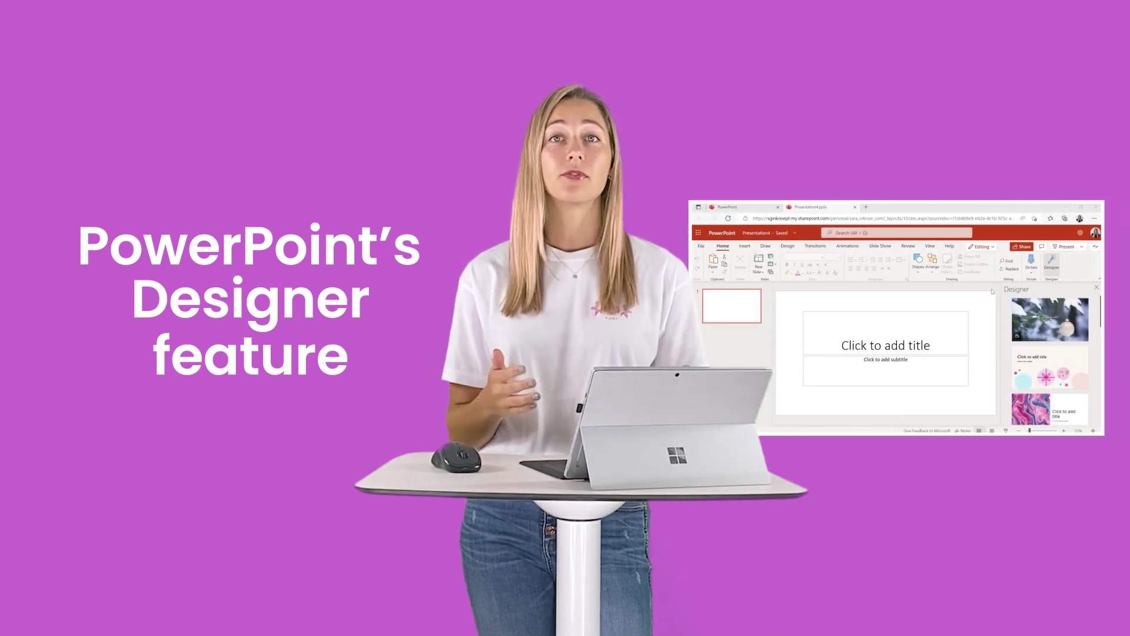
- Type 'Sea Animals' into the slide's title placeholder
scroll(1006, 327, down, 5)
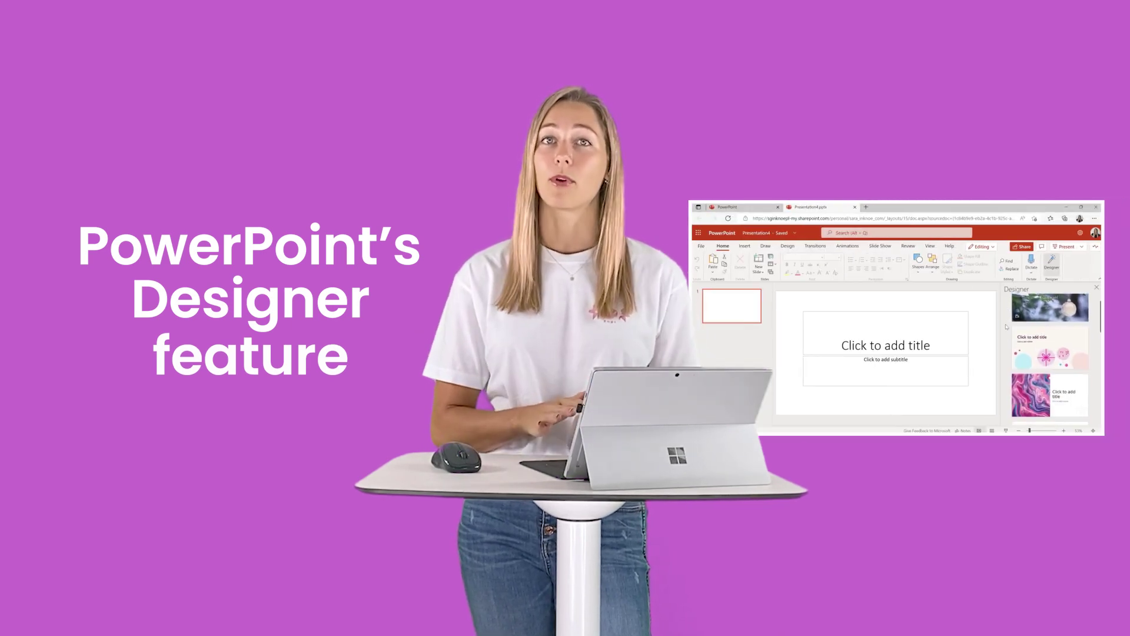
scroll(1006, 327, down, 8)
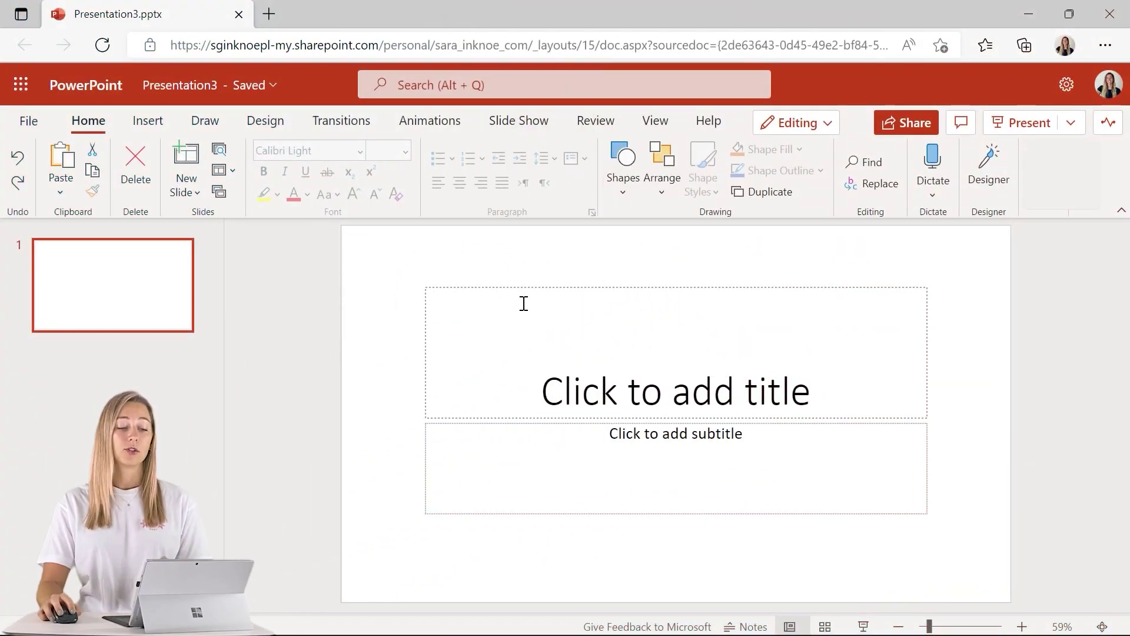
click(625, 385)
text(Sea Animals)
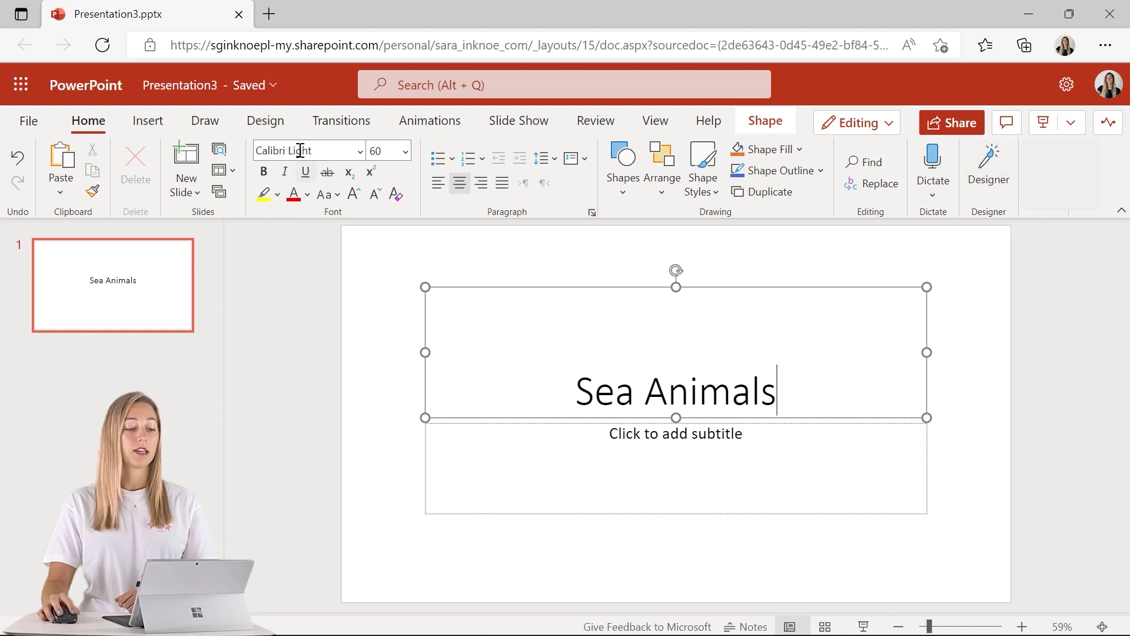
- Browse Designer ideas and apply the yellow-fish underwater design to the slide
click(284, 127)
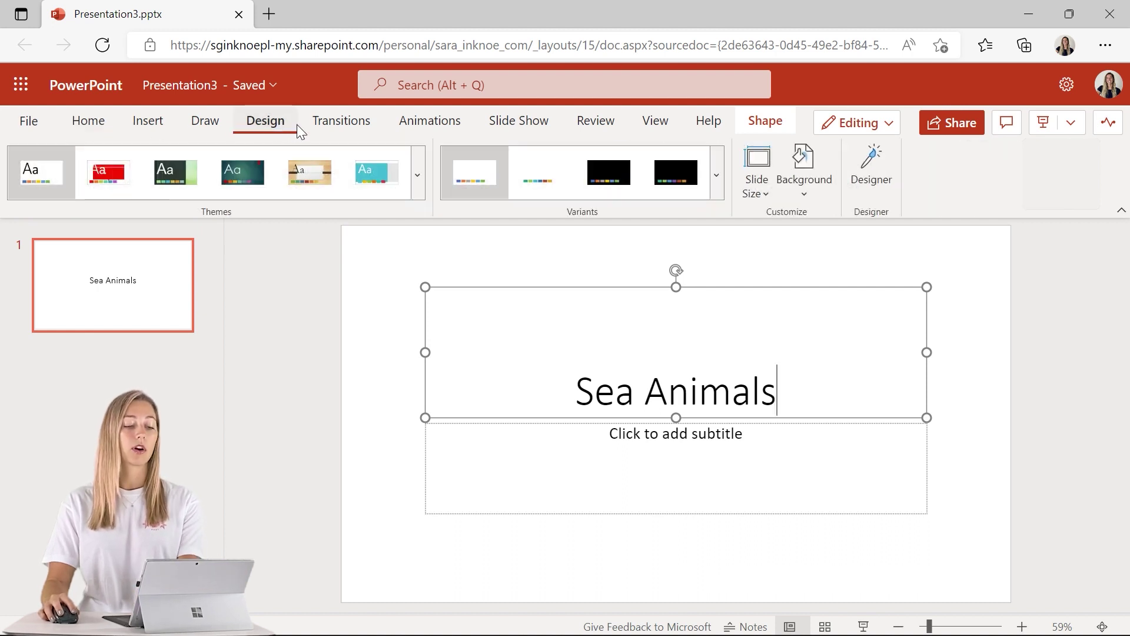
click(881, 183)
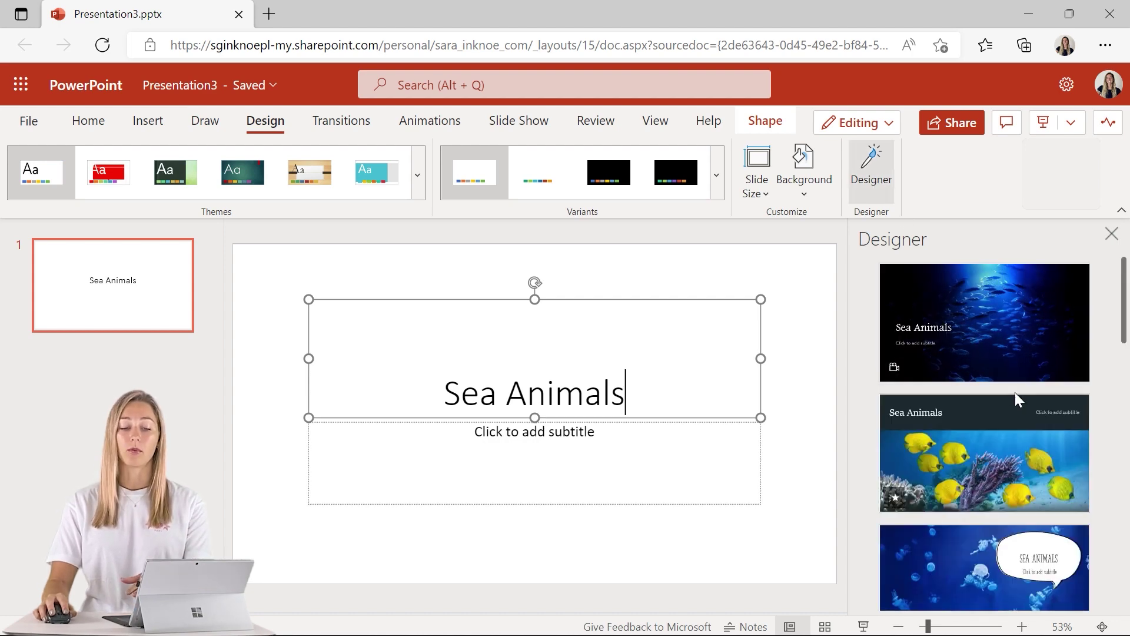
scroll(1015, 386, down, 2)
scroll(1017, 404, down, 8)
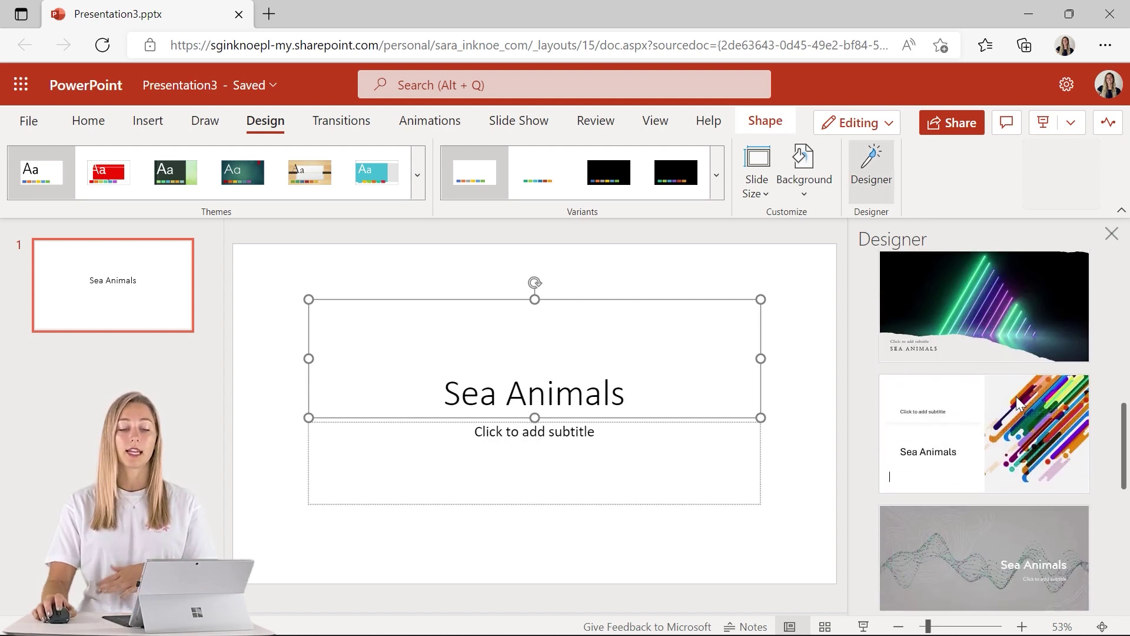
scroll(1021, 404, down, 5)
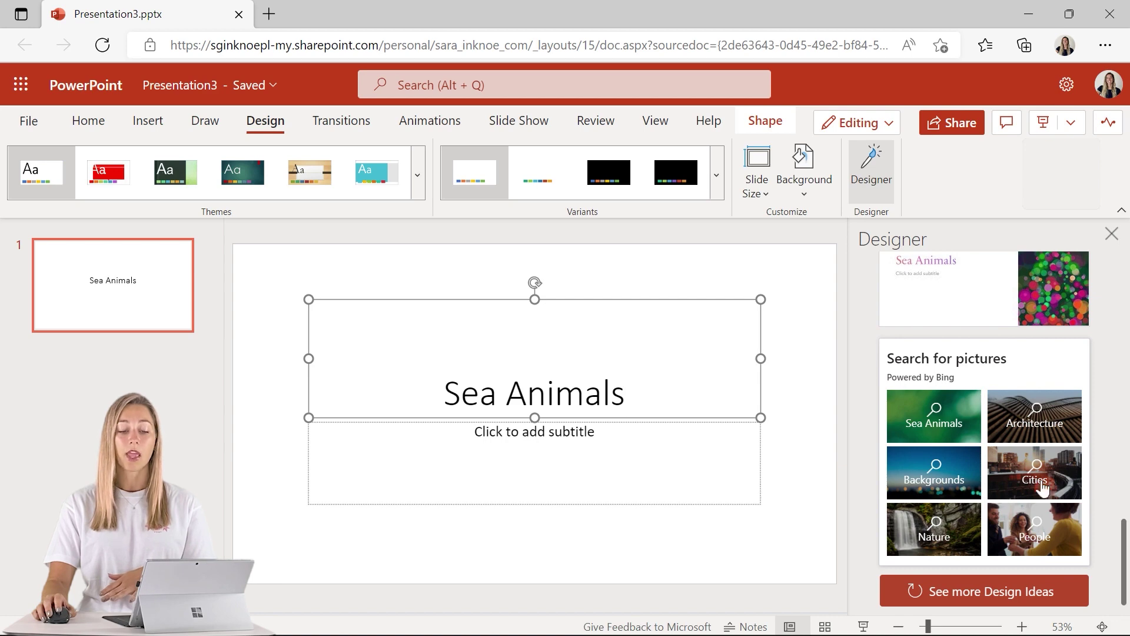
click(1029, 591)
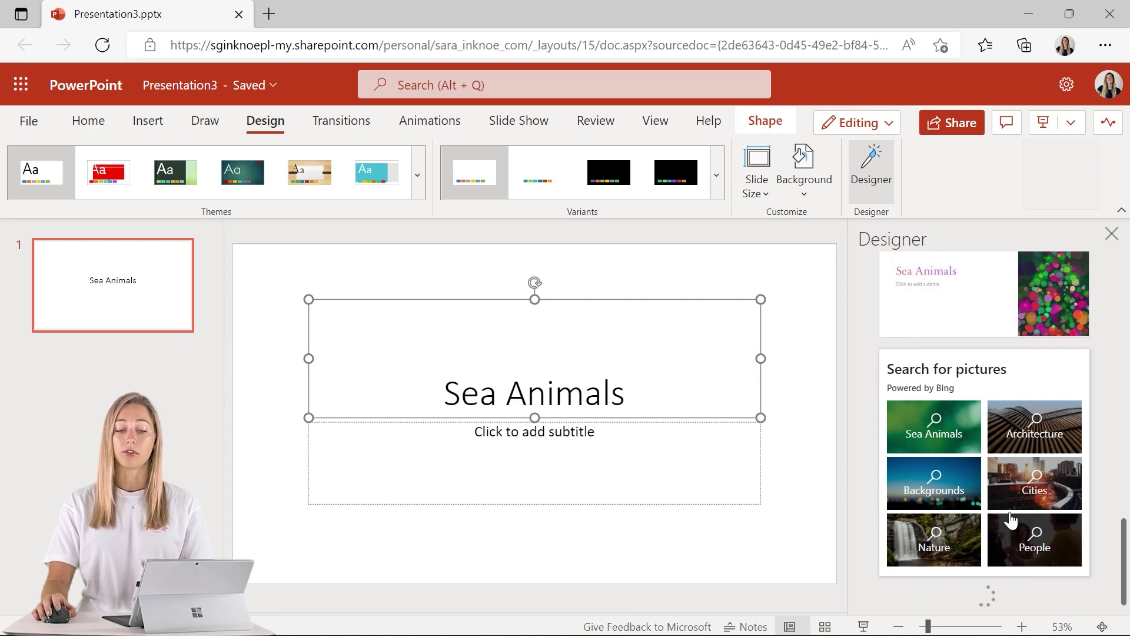
scroll(1009, 508, down, 1)
scroll(1009, 508, up, 12)
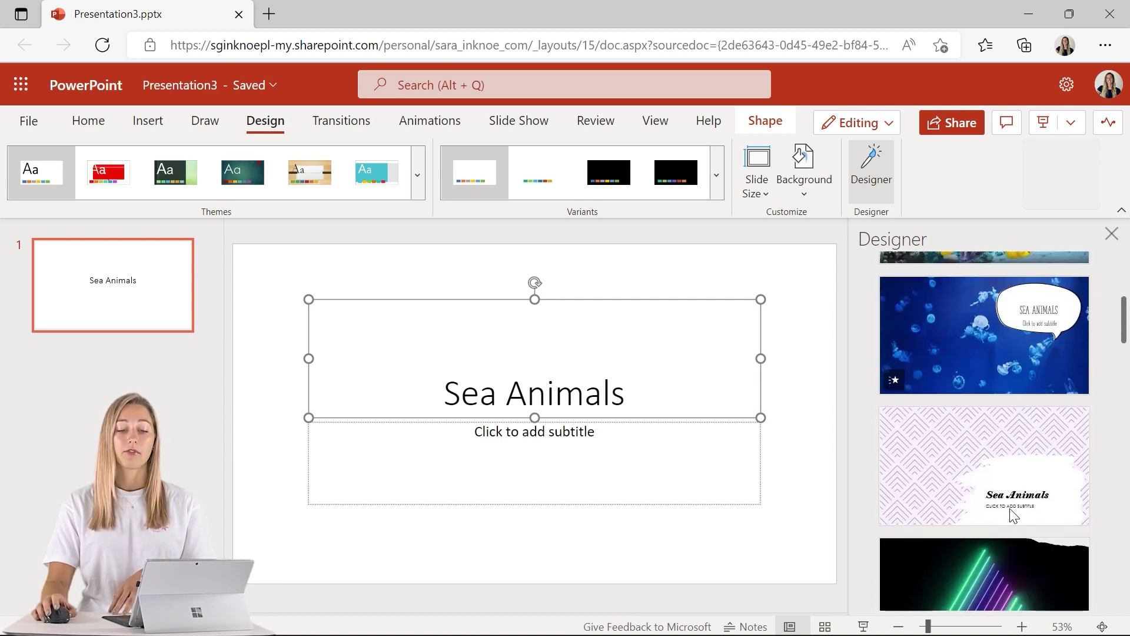
click(1002, 456)
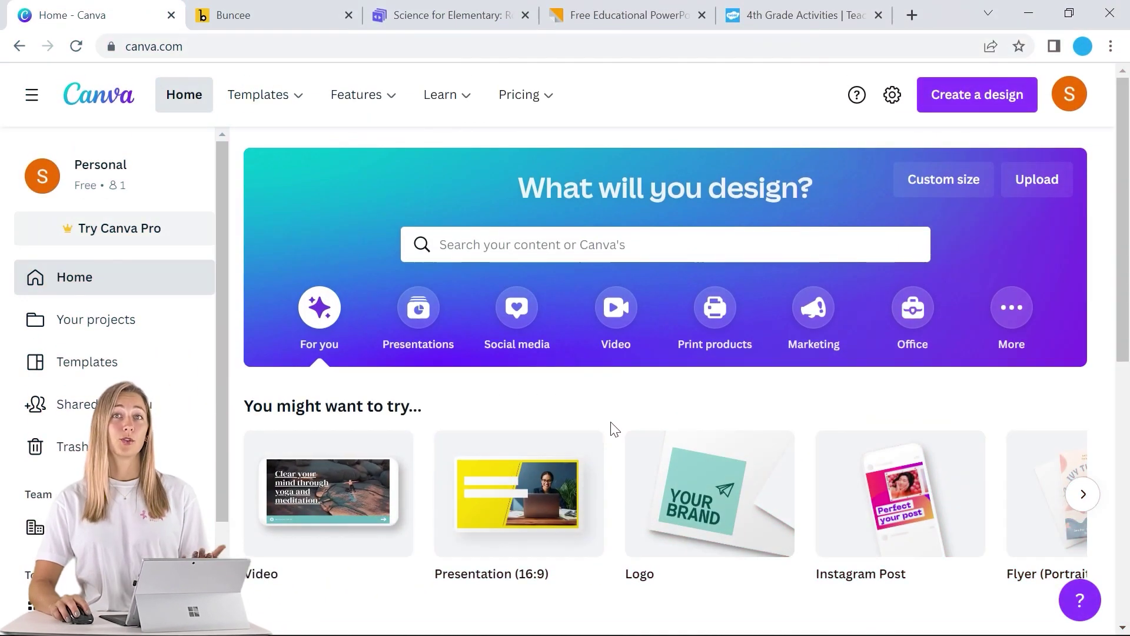
- Open the Colorful Vintage Library Furniture Book Report template from Canva's 16:9 presentation templates
click(423, 320)
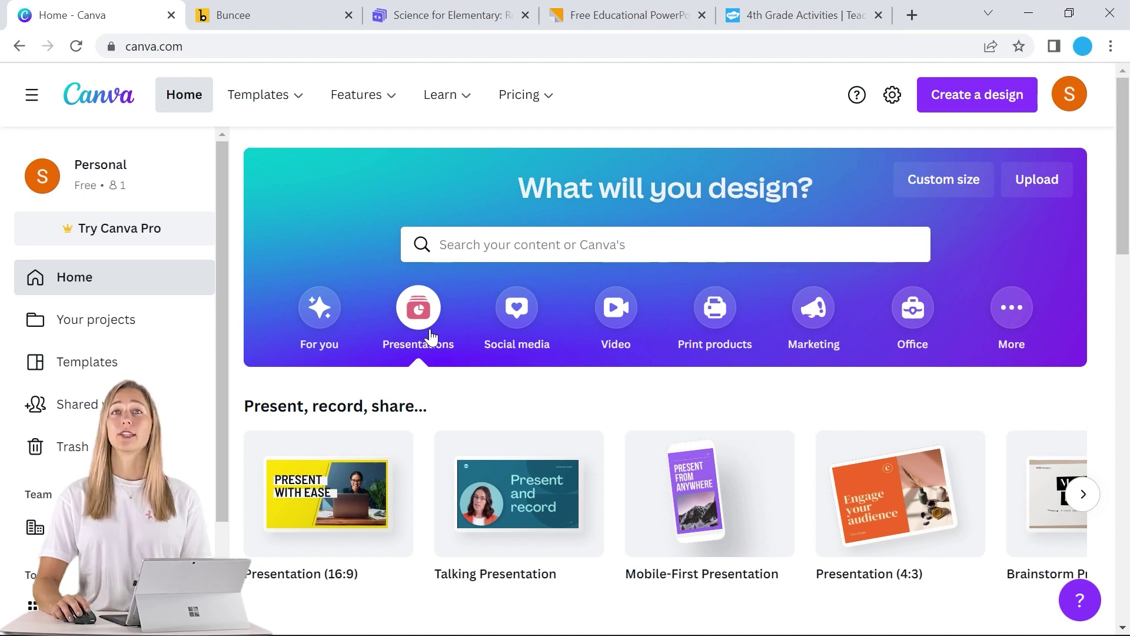
scroll(447, 365, down, 6)
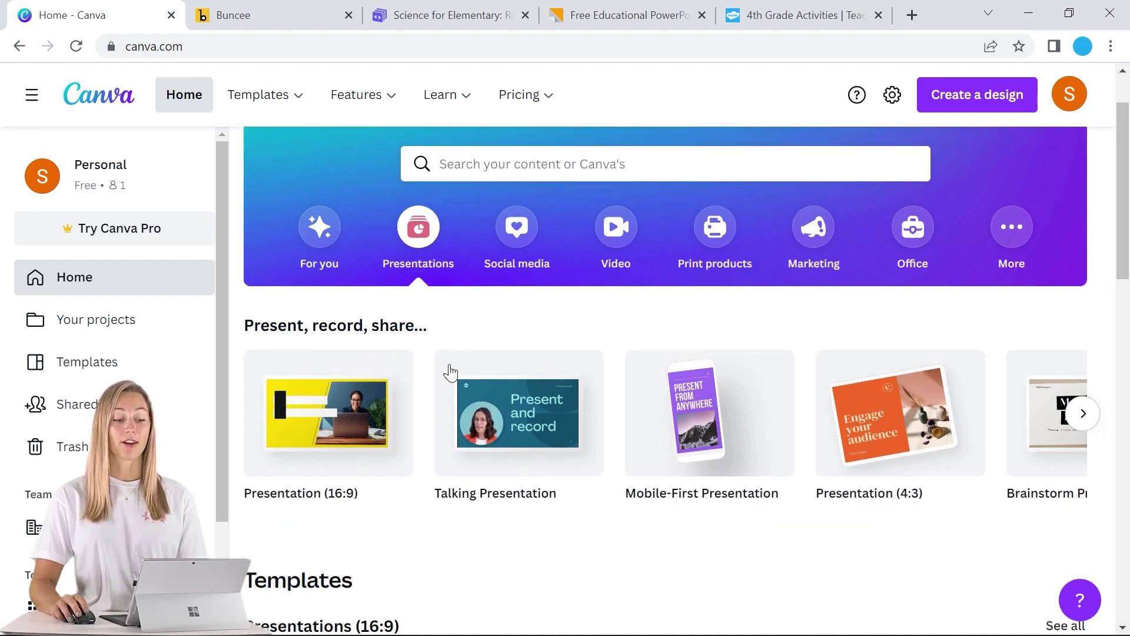
scroll(464, 390, down, 2)
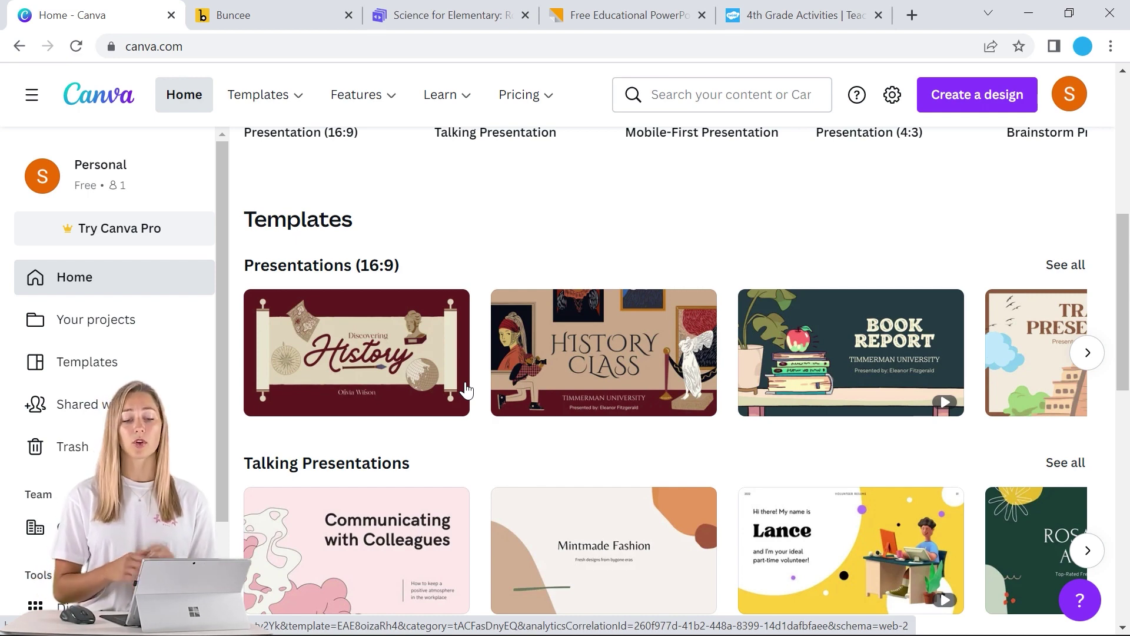
click(857, 358)
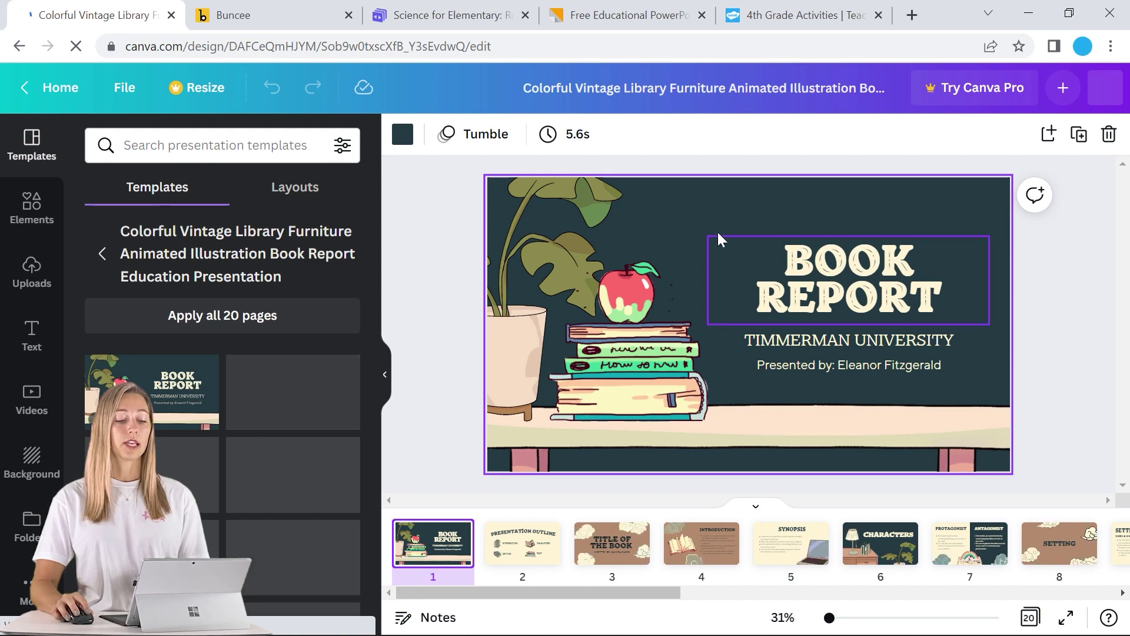
- Change the title slide's background to the default blue
click(394, 137)
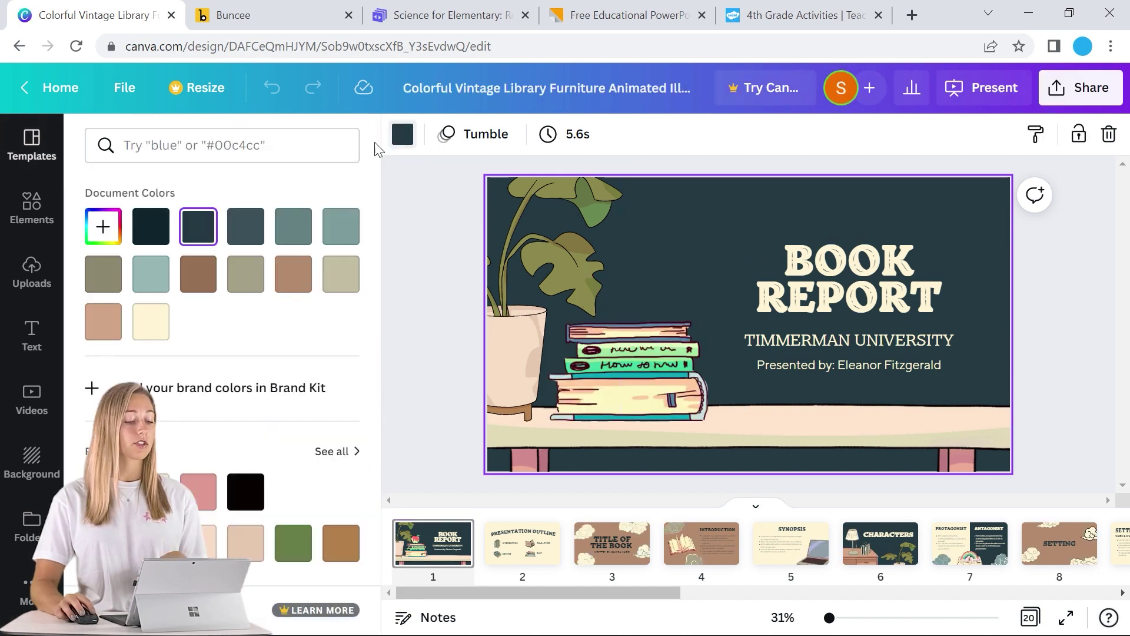
scroll(273, 418, down, 4)
click(295, 516)
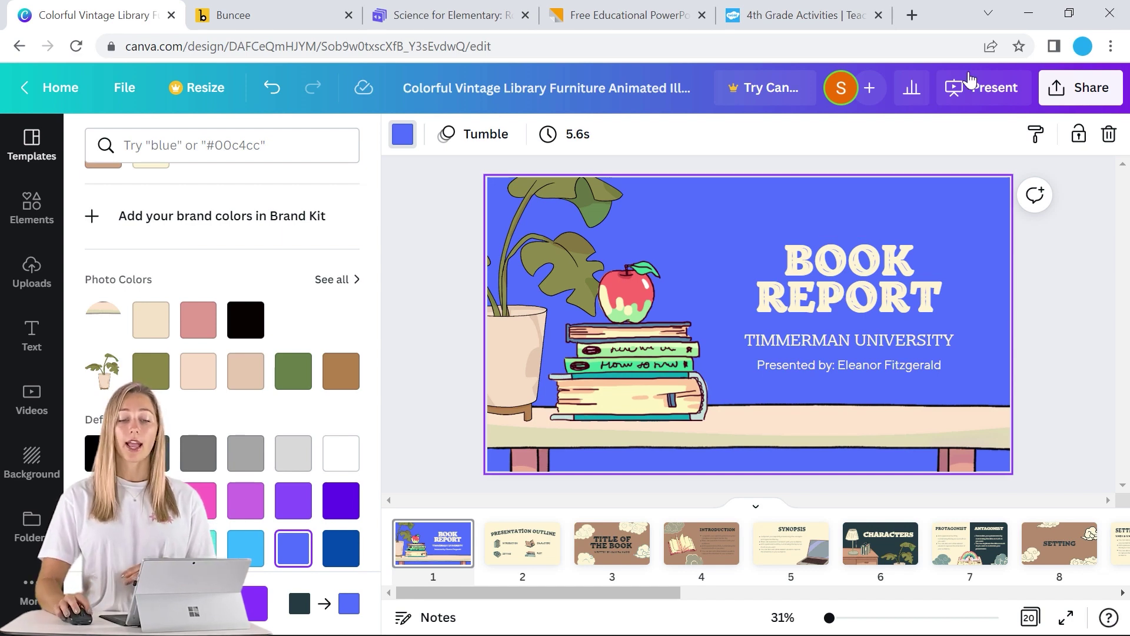
- Go through Present and Share to show all publishing options, including Microsoft PowerPoint
click(968, 92)
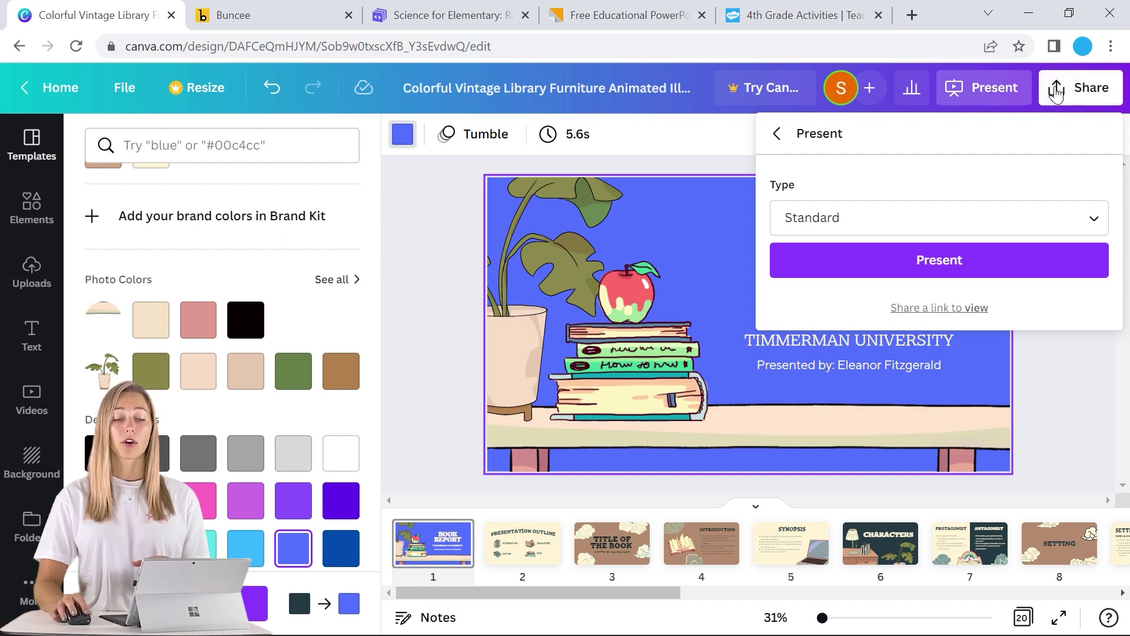
click(1080, 87)
scroll(959, 373, down, 3)
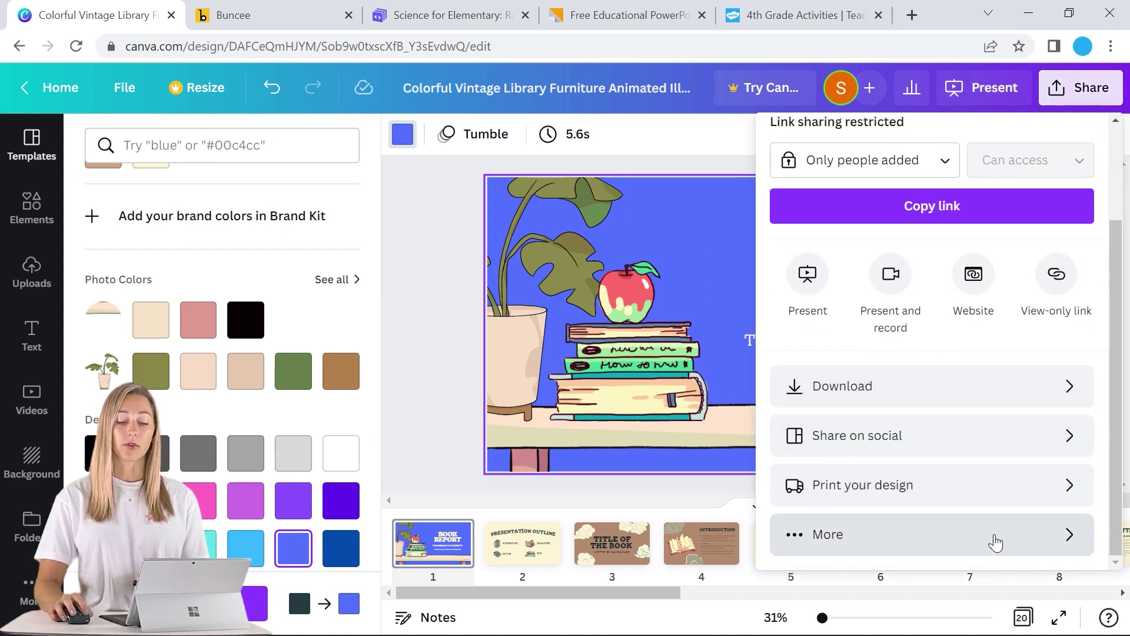
click(996, 537)
scroll(923, 448, down, 6)
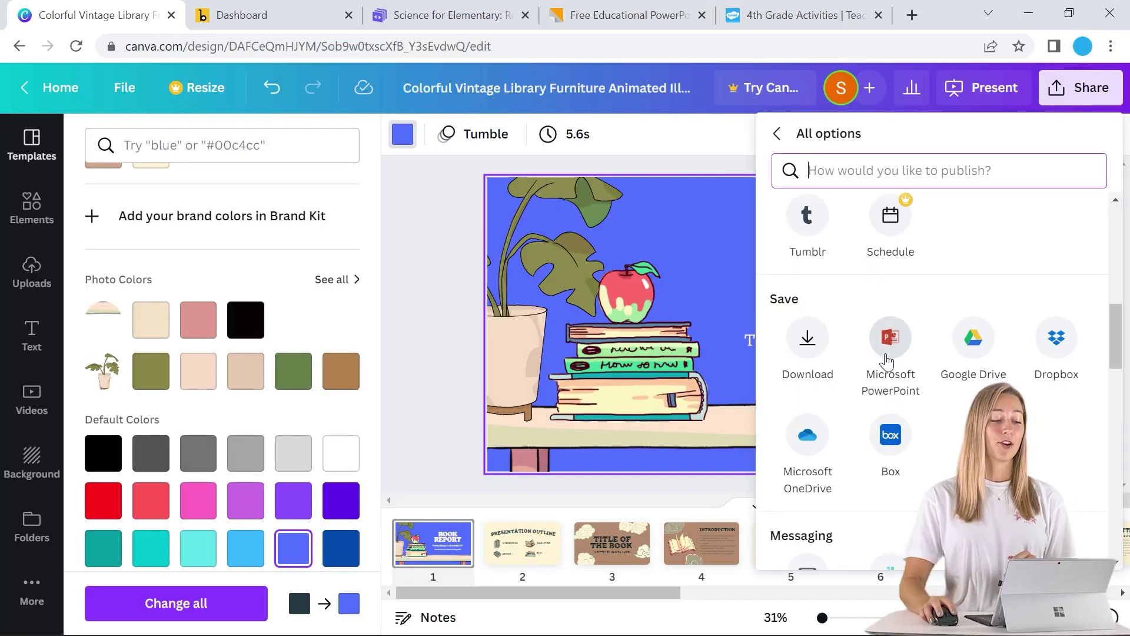
- Start a new Buncee and browse to the Education: Physical Education templates
click(277, 17)
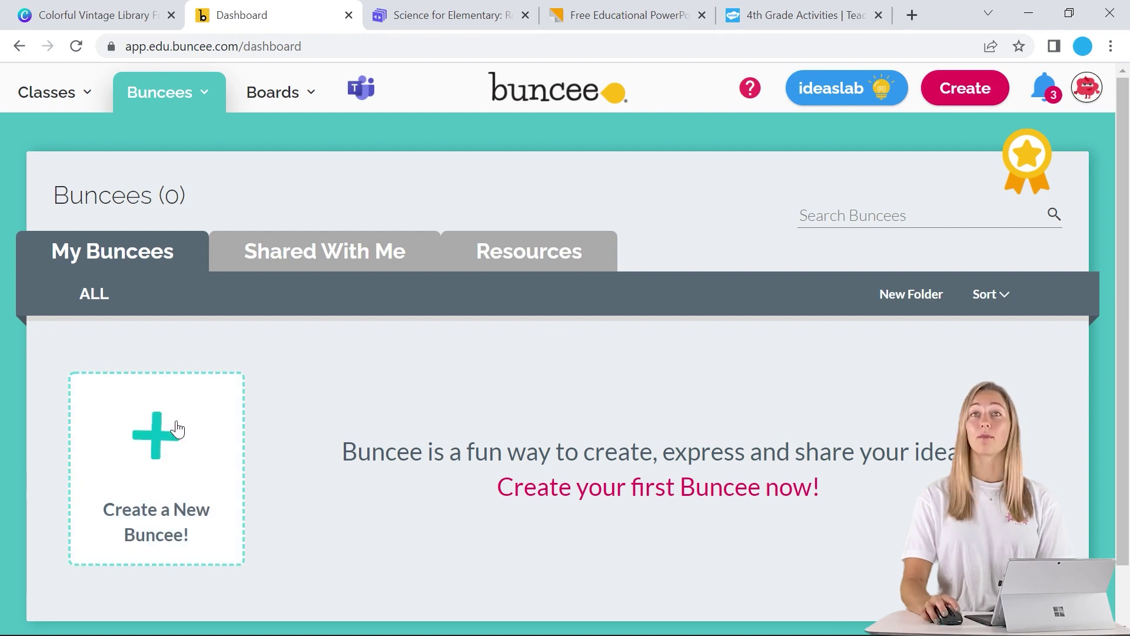
click(176, 439)
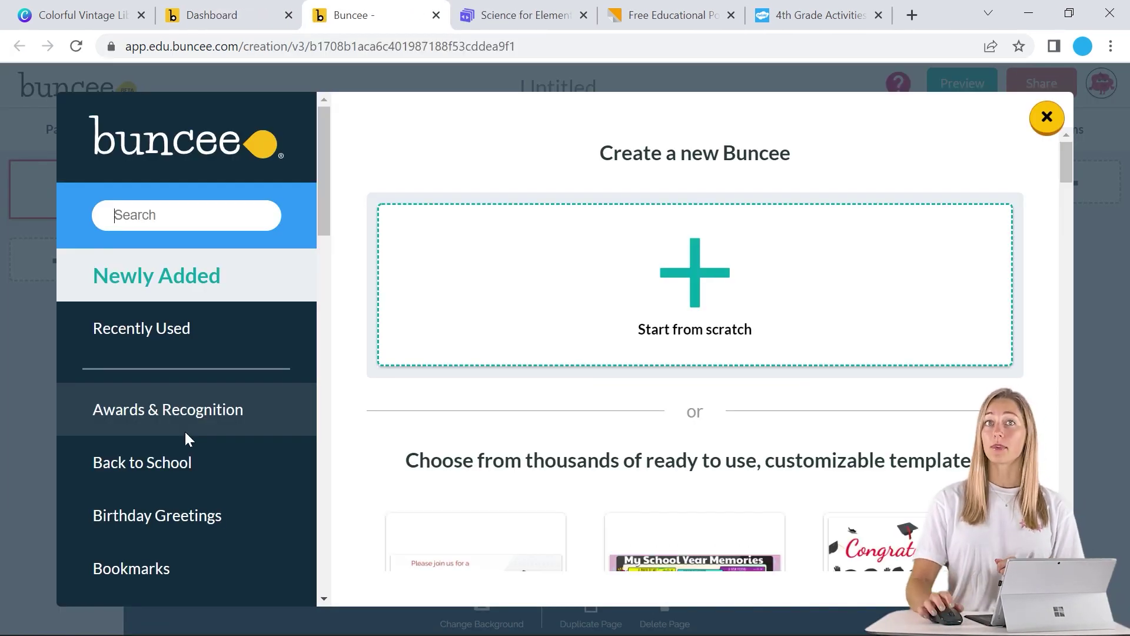
scroll(194, 382, down, 6)
click(133, 479)
scroll(535, 373, down, 4)
- Preview and open the 'Share What You Know!' Olympics template
scroll(215, 462, down, 12)
scroll(214, 462, up, 3)
click(210, 203)
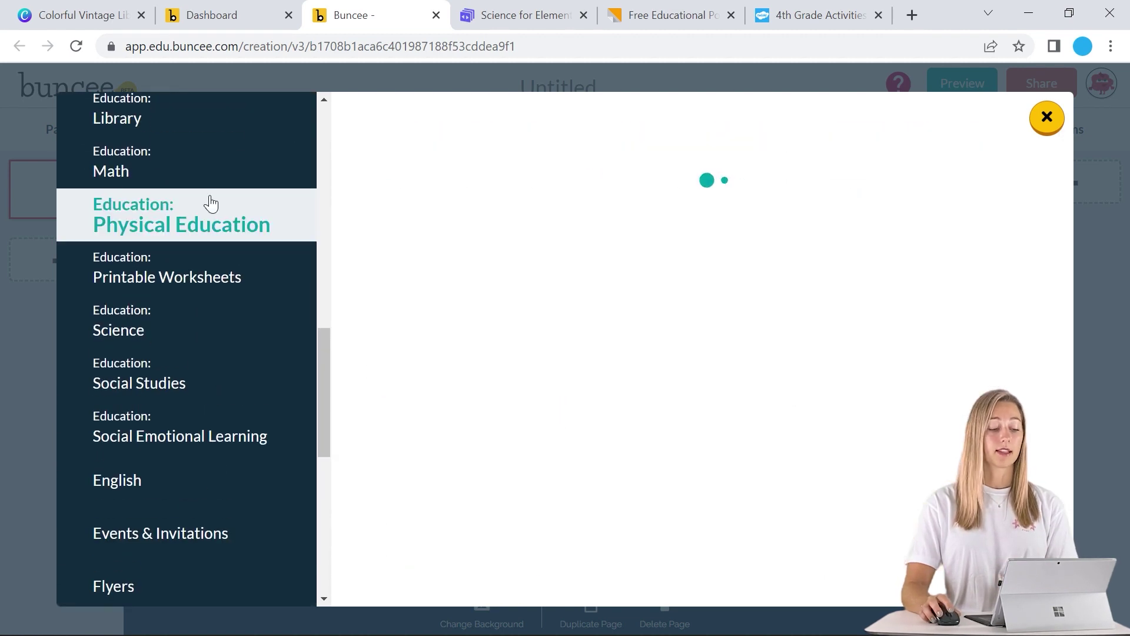
scroll(677, 359, down, 6)
scroll(690, 330, down, 4)
scroll(688, 427, up, 1)
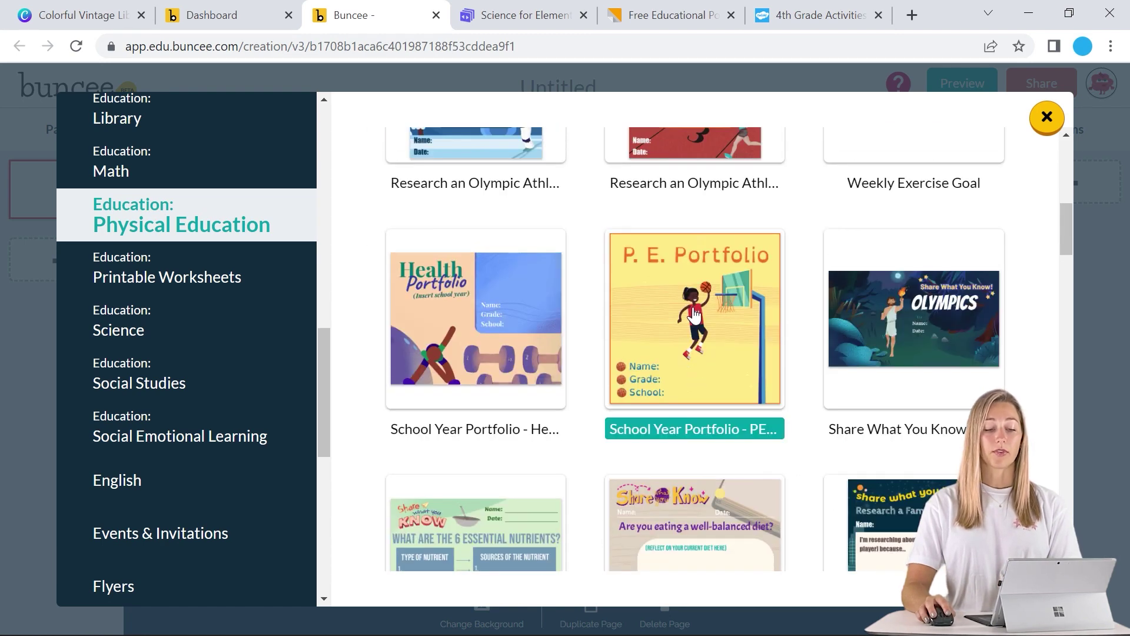
click(871, 312)
click(853, 443)
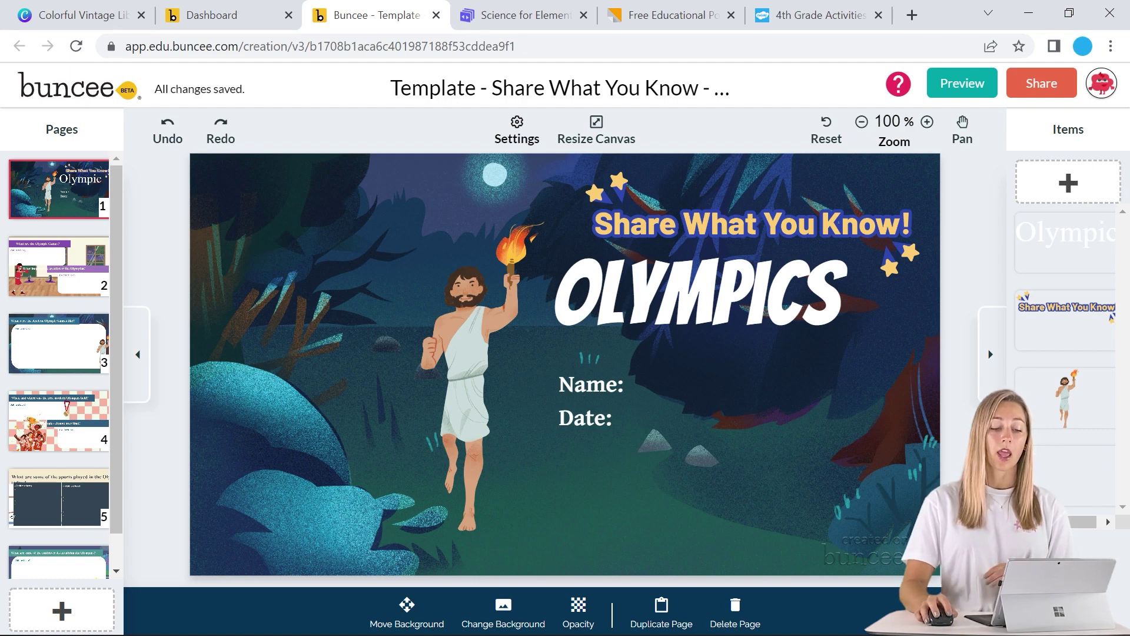
- Review the item list, then the Buncee-user sharing and download options
click(1096, 199)
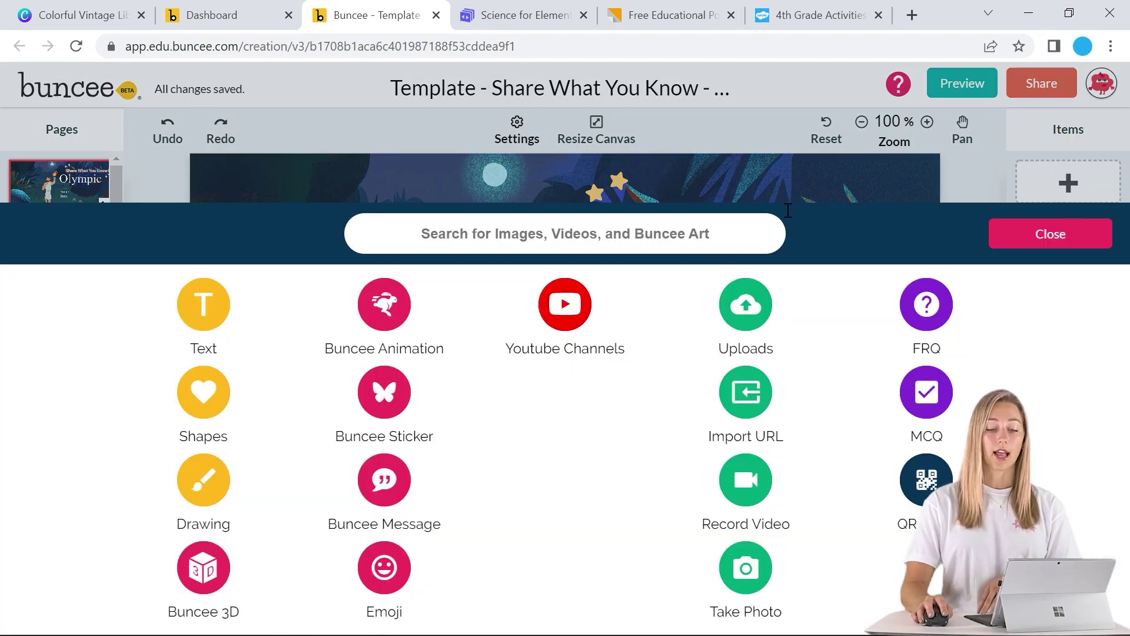
click(1031, 236)
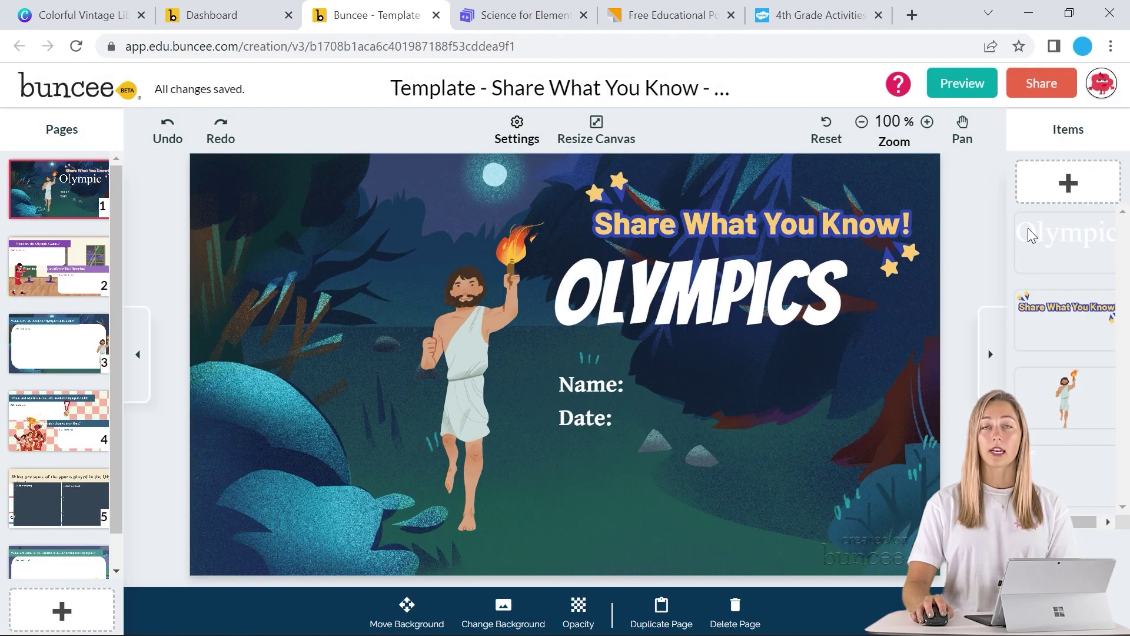
click(1018, 91)
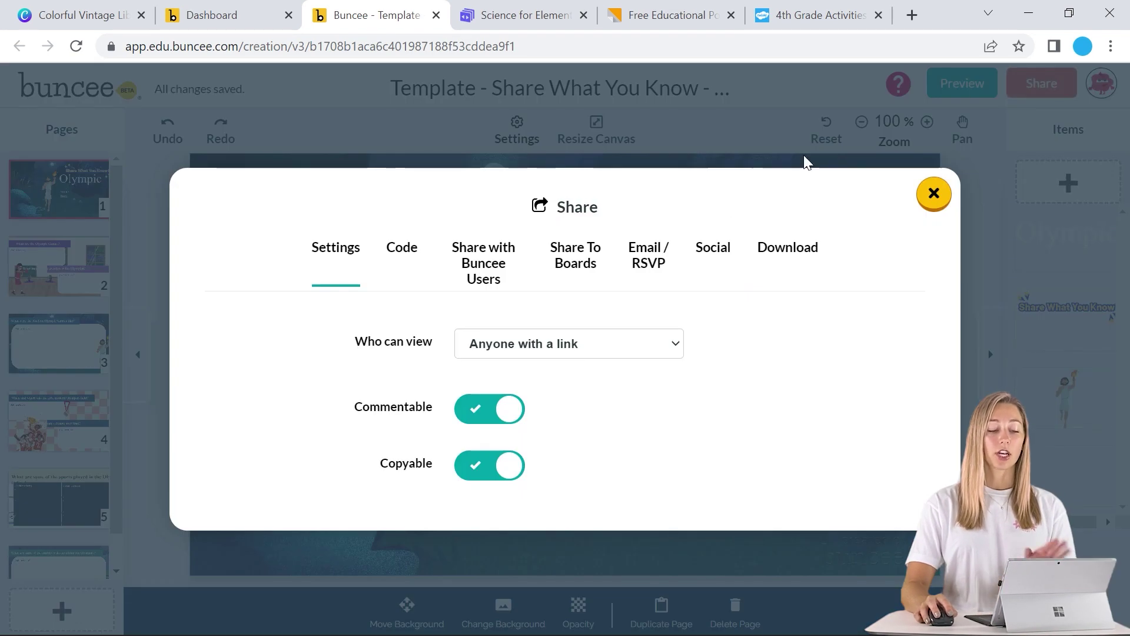
click(474, 263)
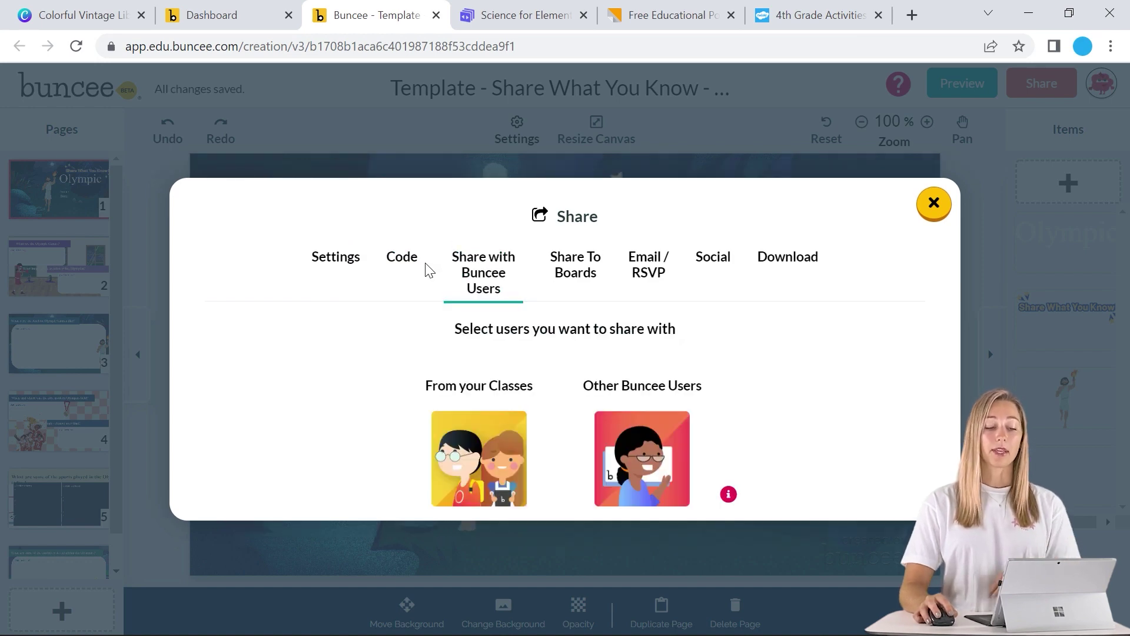
click(788, 258)
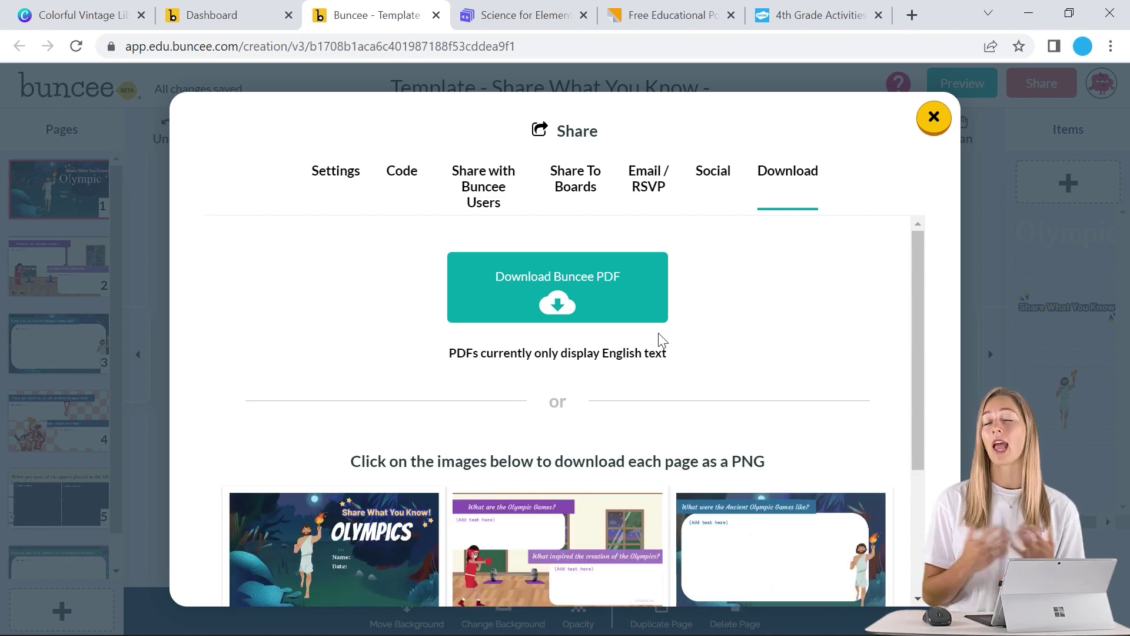
- Close the share dialog and open the Buncee 3D model collection
click(934, 118)
click(1078, 187)
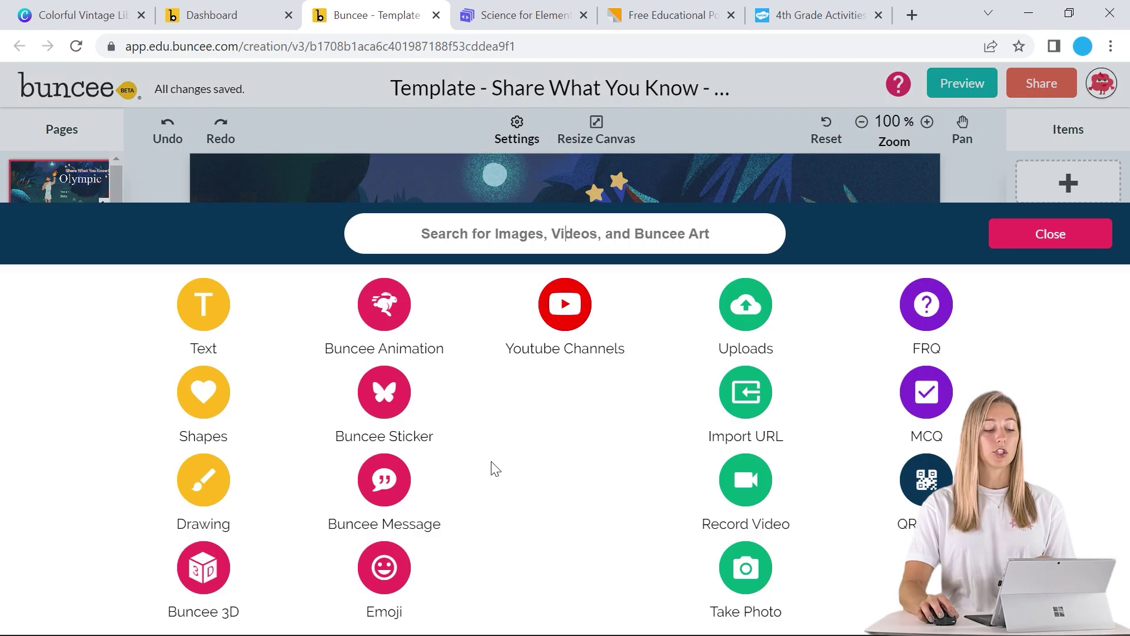
click(214, 588)
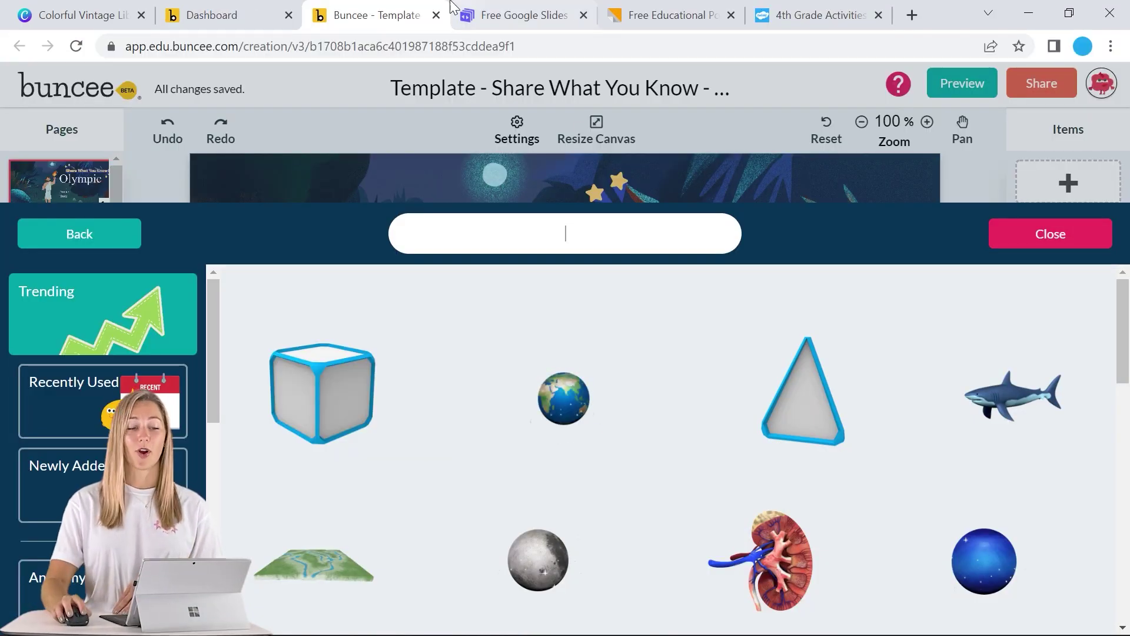
- Search Slidesgo for 'rocks' and preview slides of the elementary Rocks & Minerals template
click(465, 13)
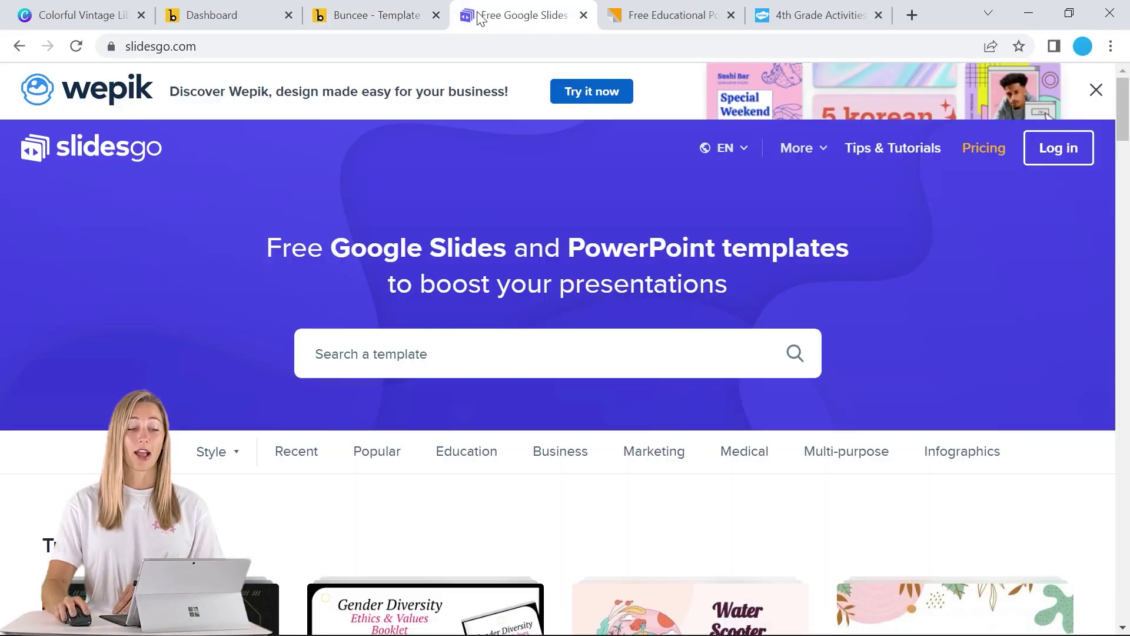
scroll(550, 276, down, 10)
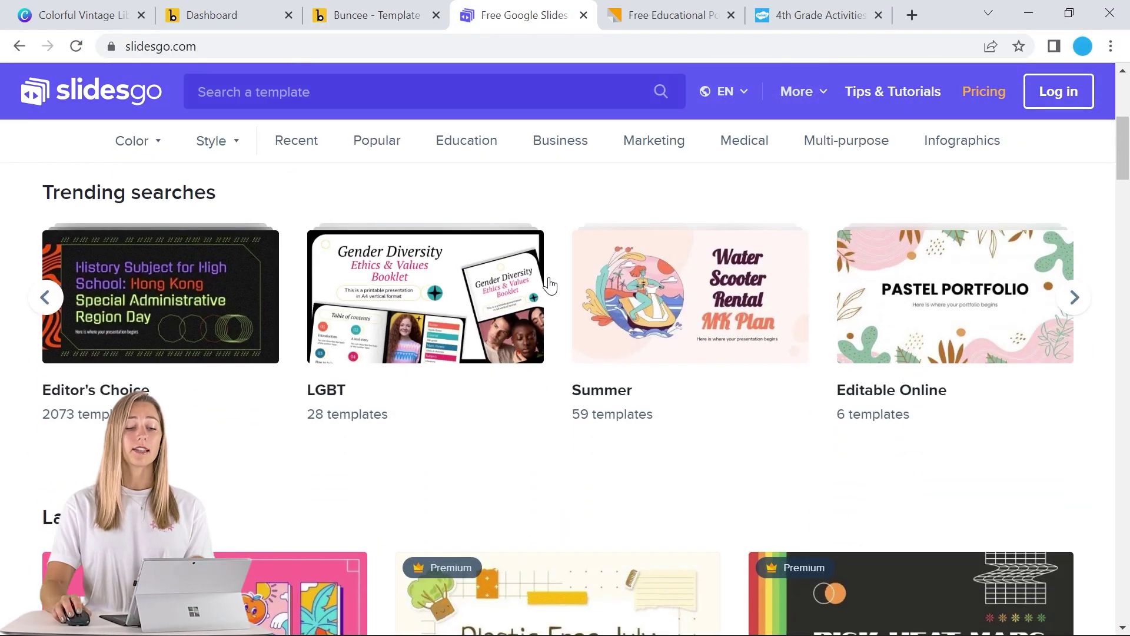
scroll(550, 285, down, 1)
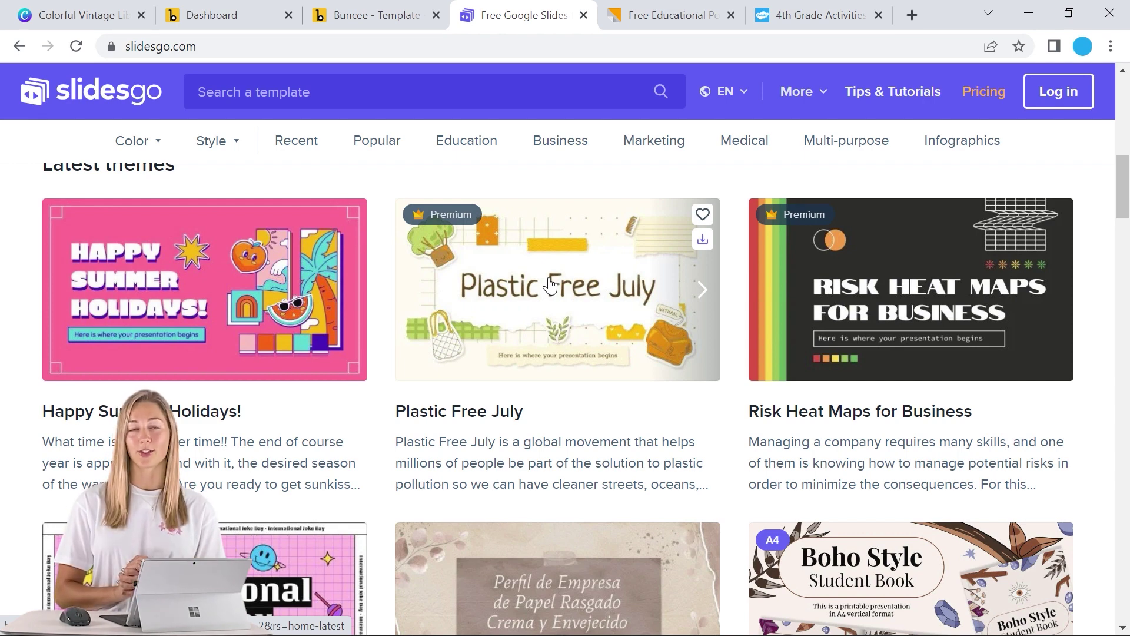
click(465, 86)
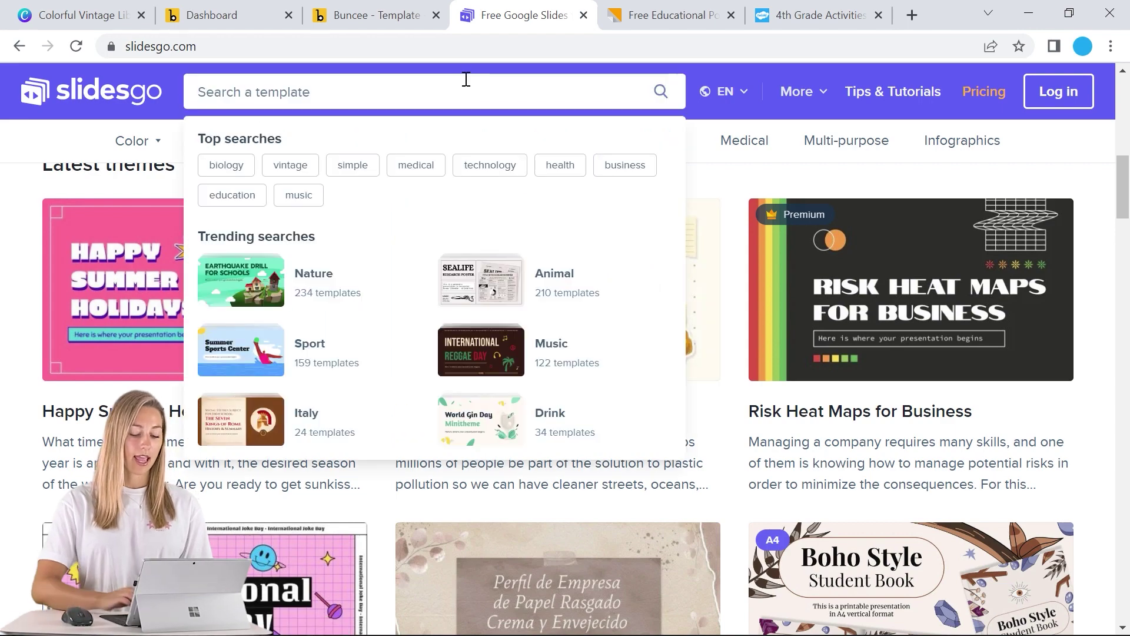
text(rocks)
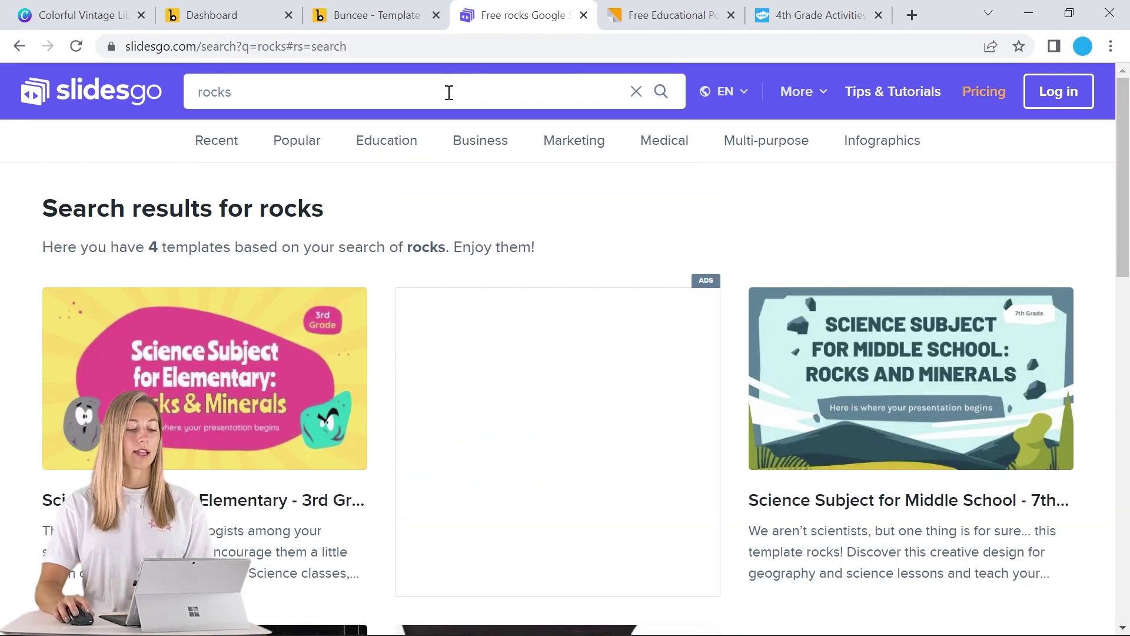
click(254, 363)
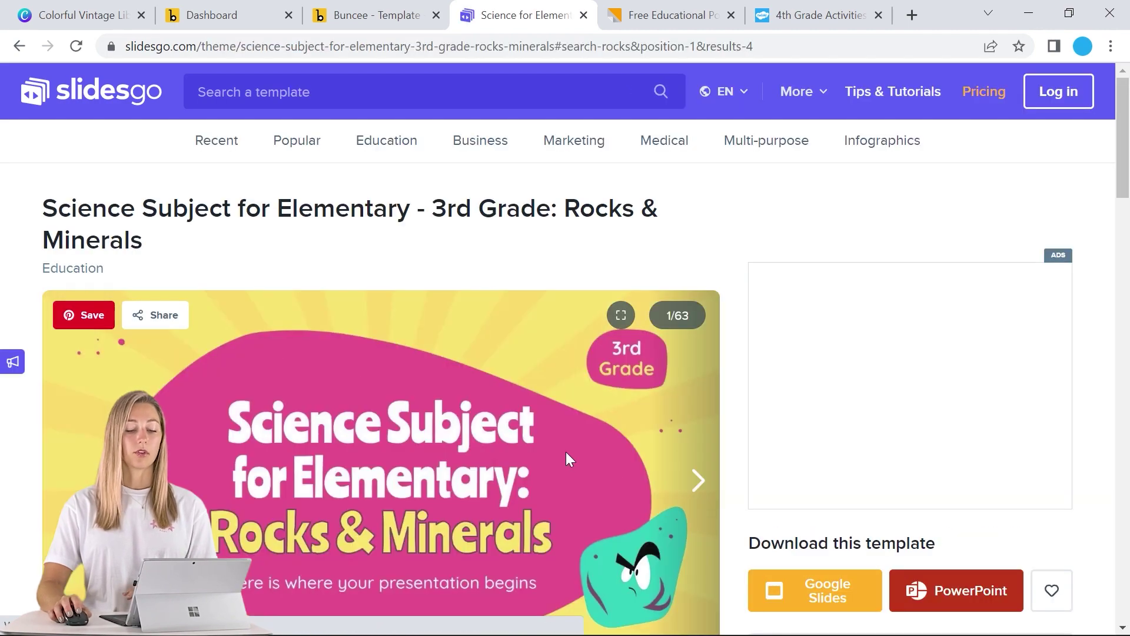
click(697, 481)
click(695, 481)
scroll(696, 481, down, 3)
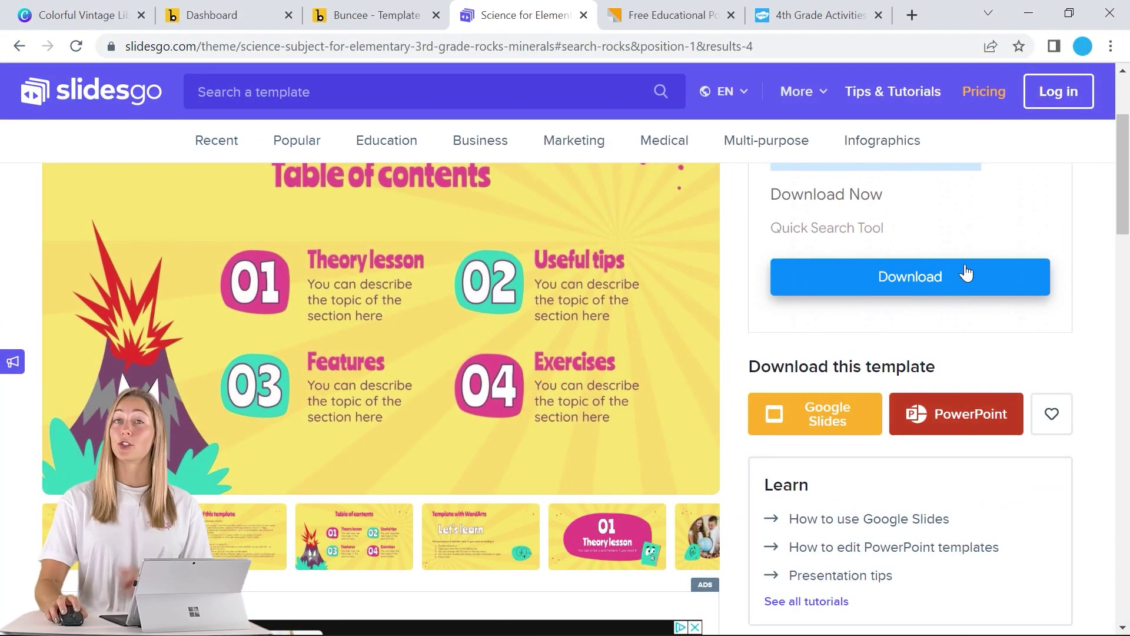
- View SlidesCarnival's 45 free education templates, then move to the Twinkl resources
click(675, 12)
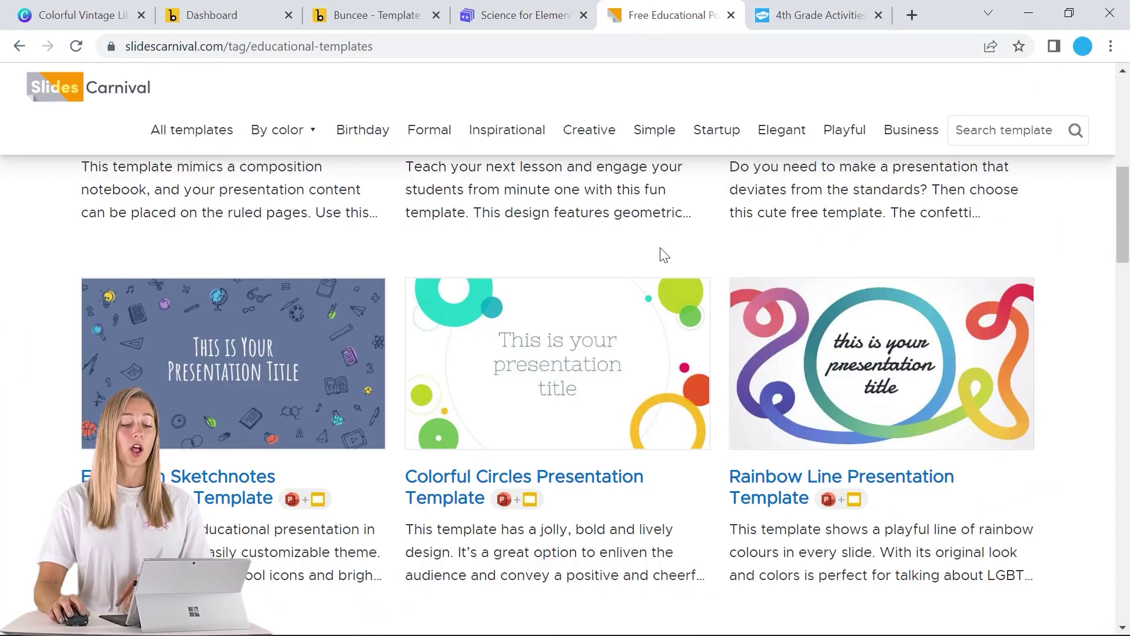
scroll(652, 371, up, 4)
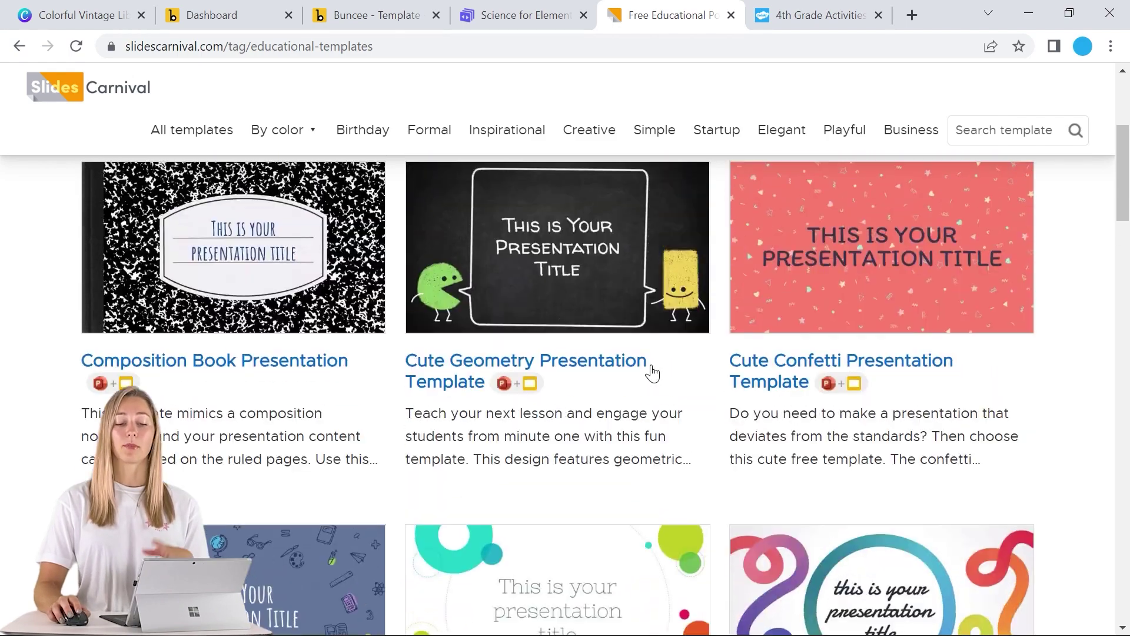
scroll(624, 378, up, 3)
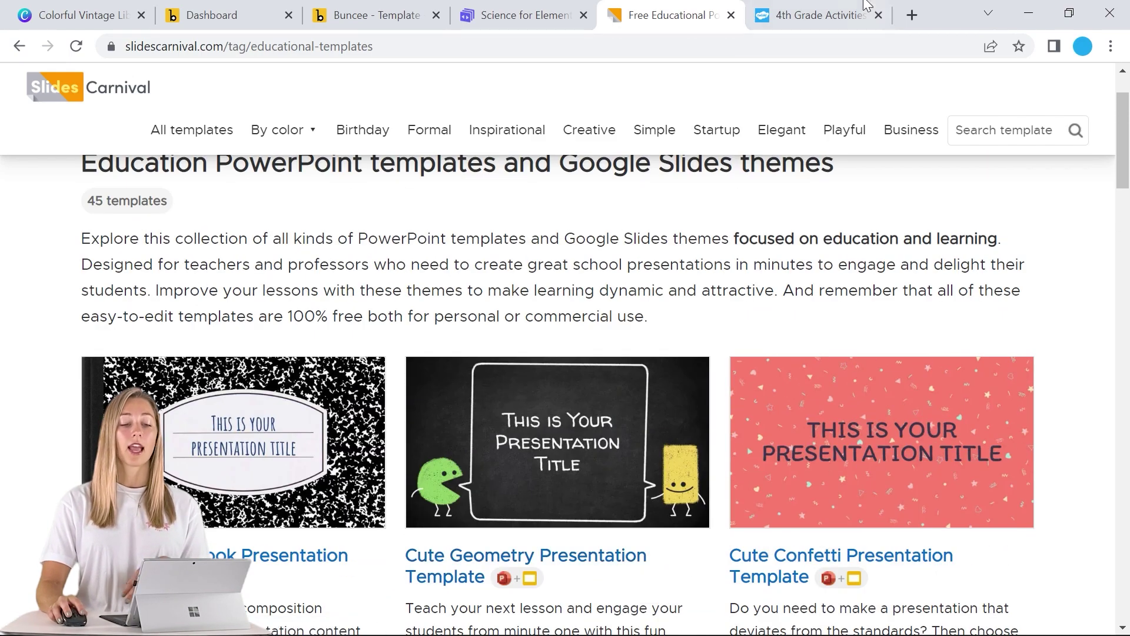
click(869, 11)
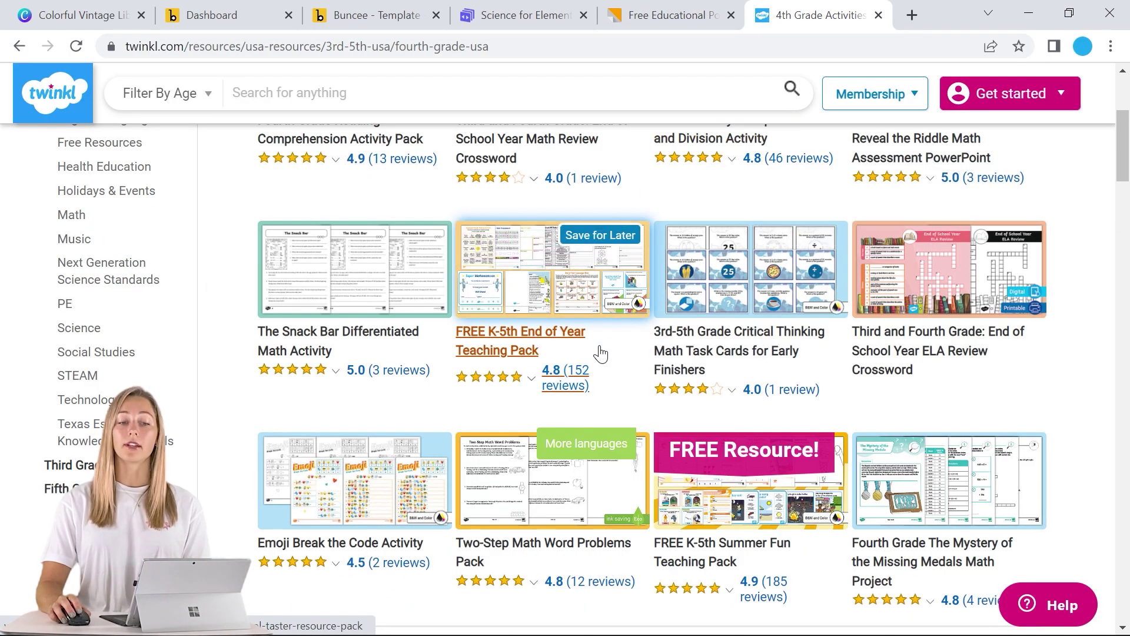
scroll(599, 353, up, 5)
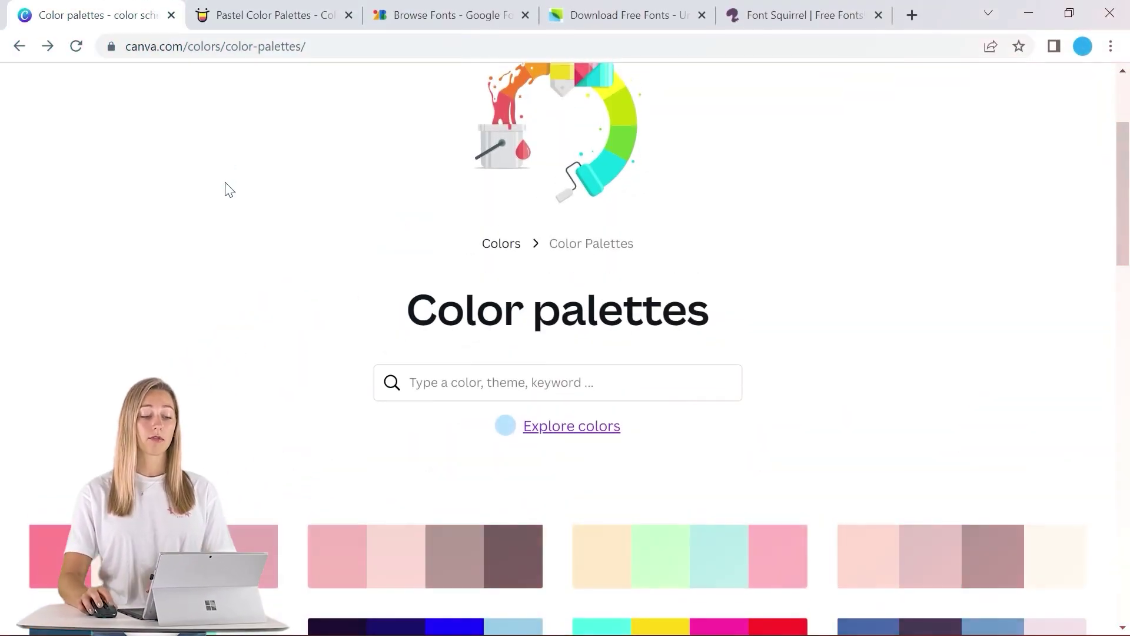
- Search Canva's color palettes for 'red' and view results such as Metal and Glass
scroll(487, 394, down, 3)
scroll(486, 359, up, 4)
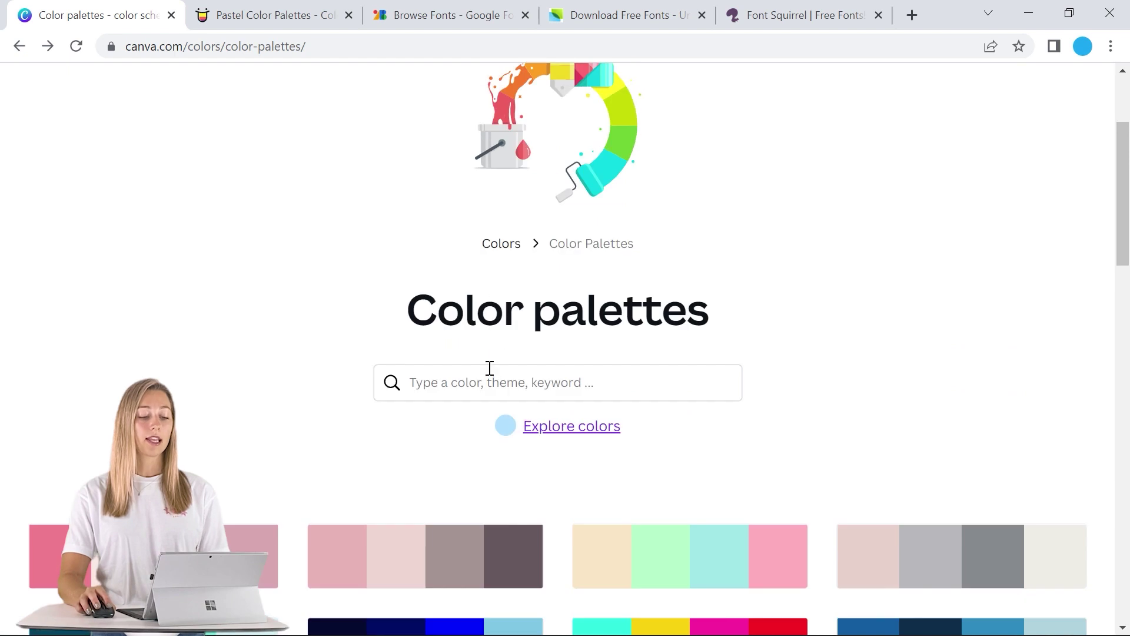
text(red)
key(Return)
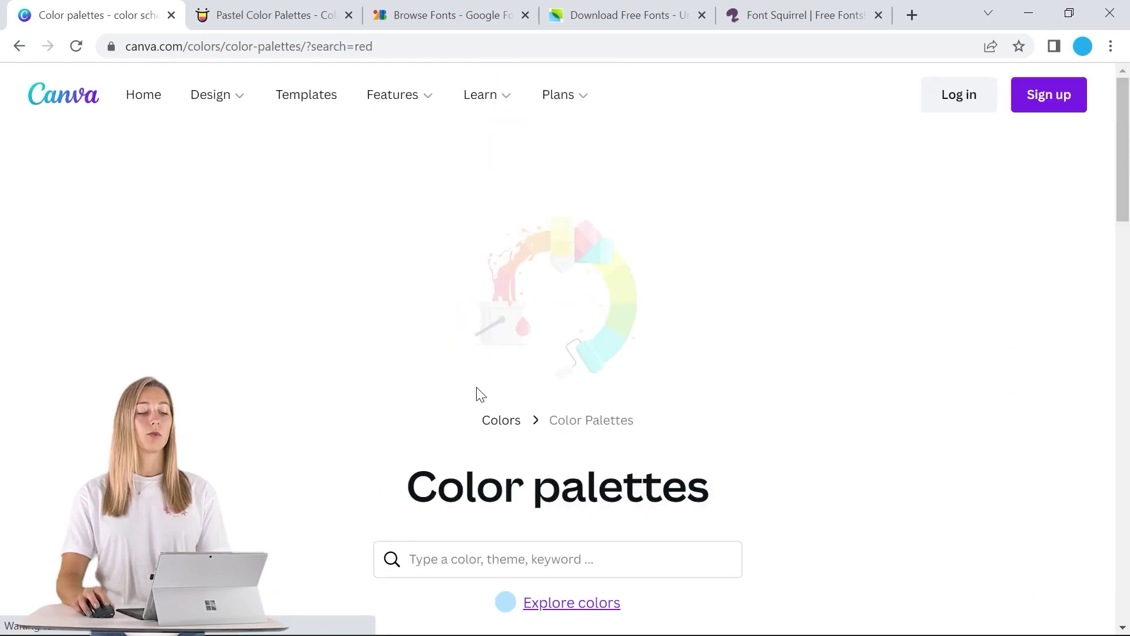
scroll(477, 390, down, 7)
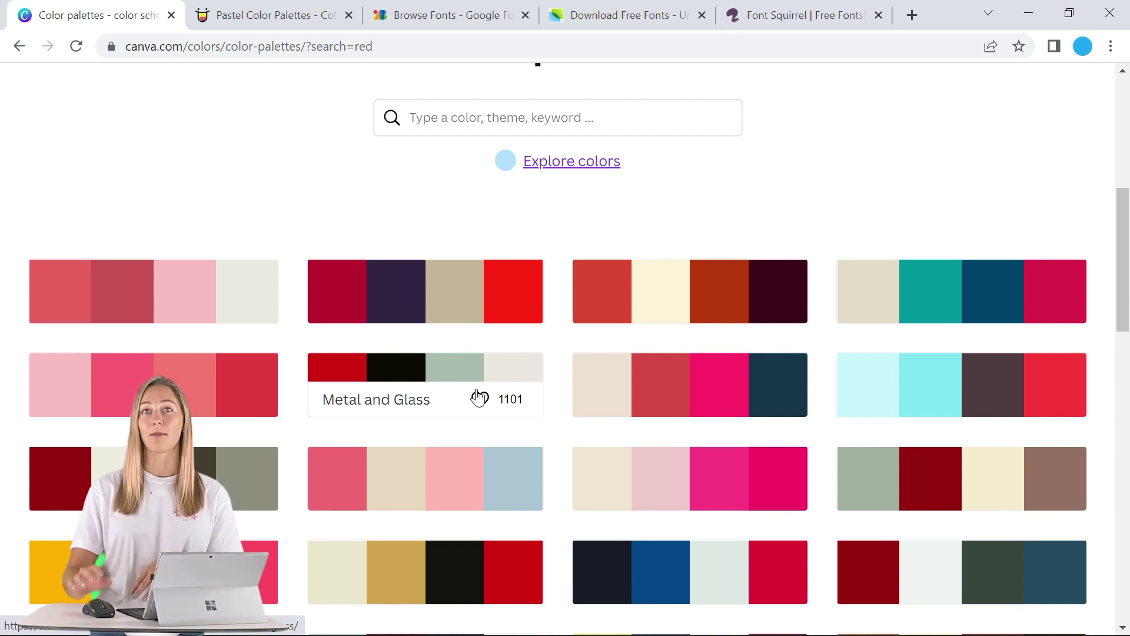
- Browse Color Hunt's pastel, Dark and Spring palettes, then bring back the Sea Animals presentation
click(274, 19)
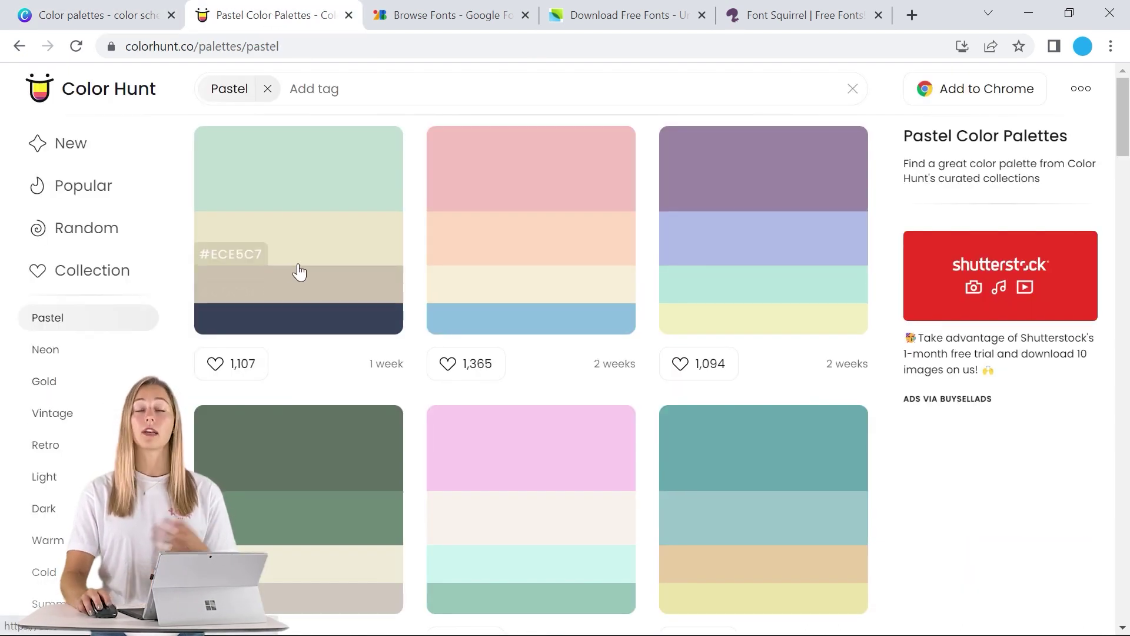
scroll(99, 394, down, 3)
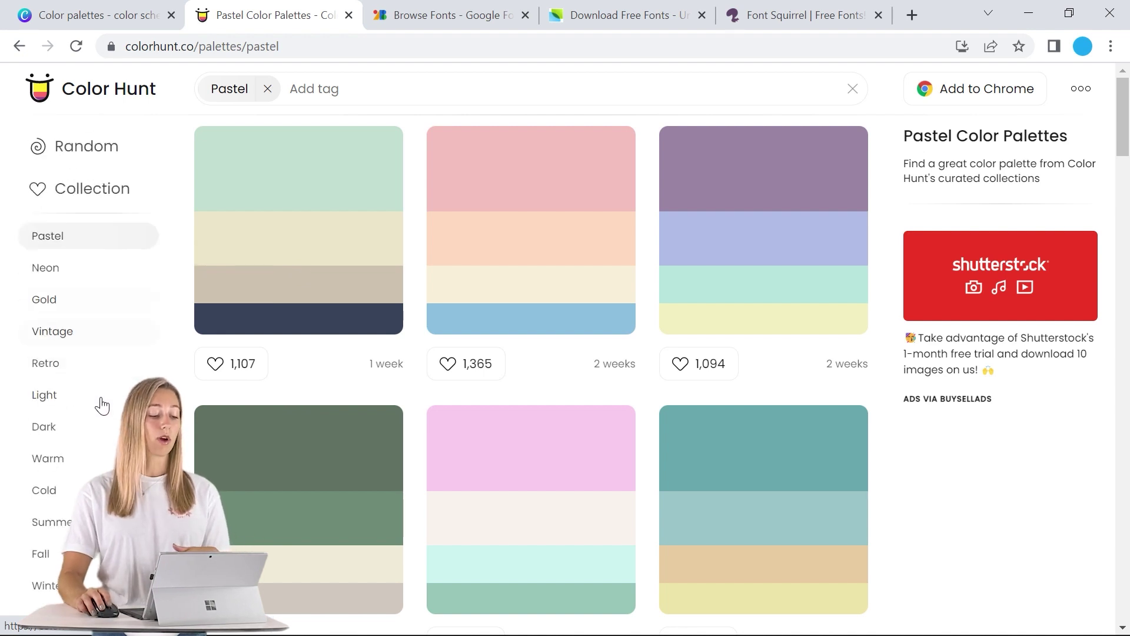
click(74, 343)
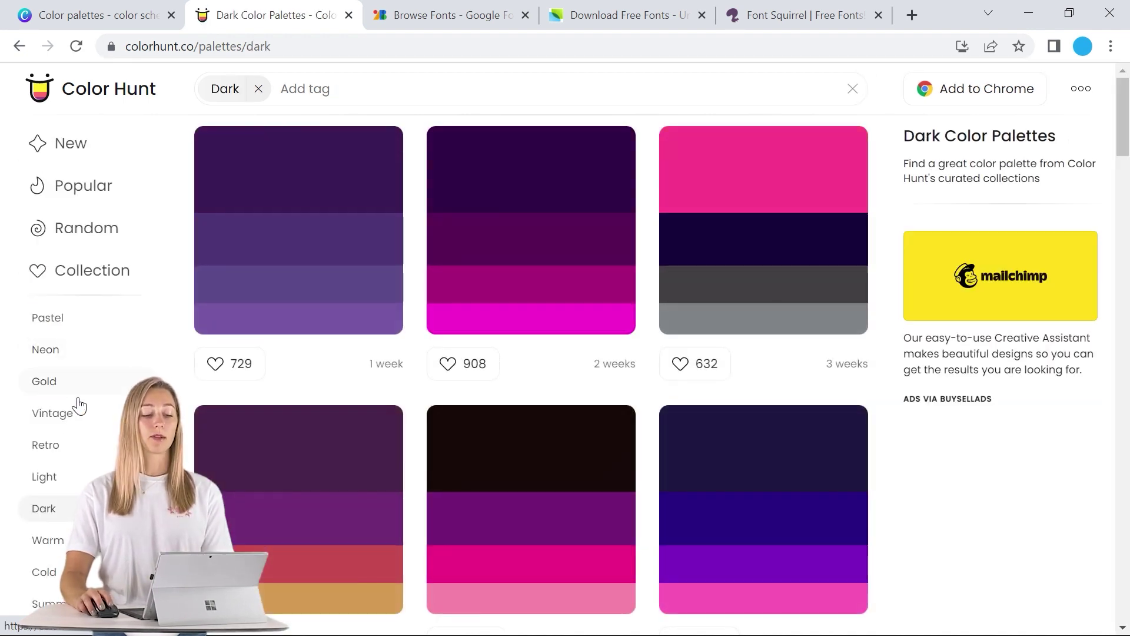
scroll(76, 404, down, 1)
scroll(55, 443, down, 4)
click(82, 436)
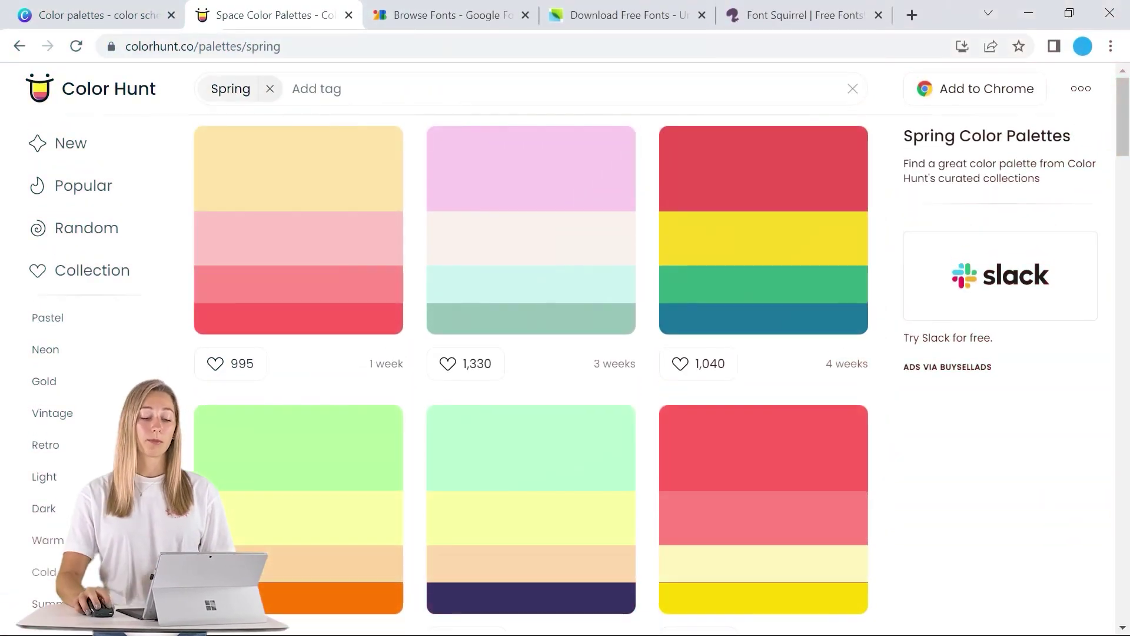
click(743, 618)
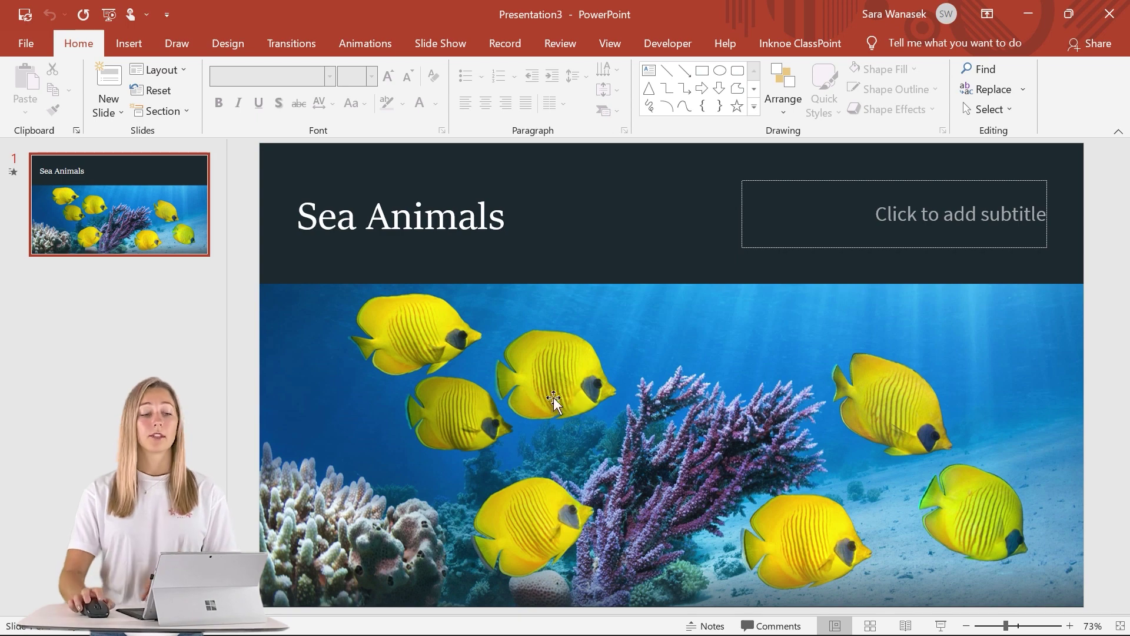
- Confirm the Save options embed fonts with all characters, then minimize PowerPoint
click(33, 50)
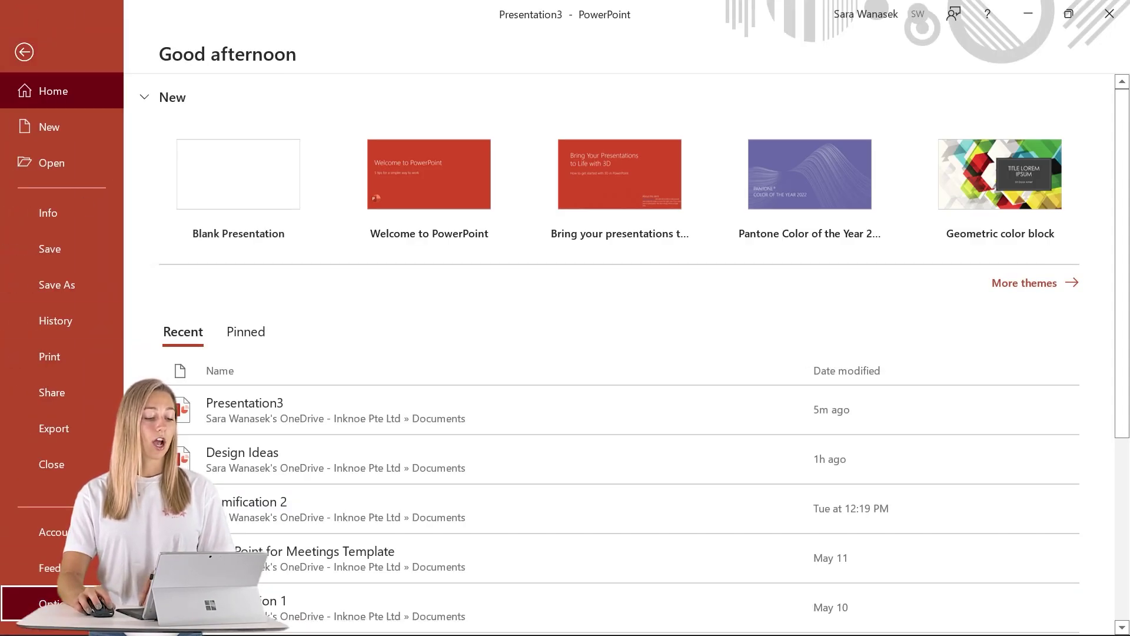
key(Escape)
key(alt+f)
key(t)
click(277, 111)
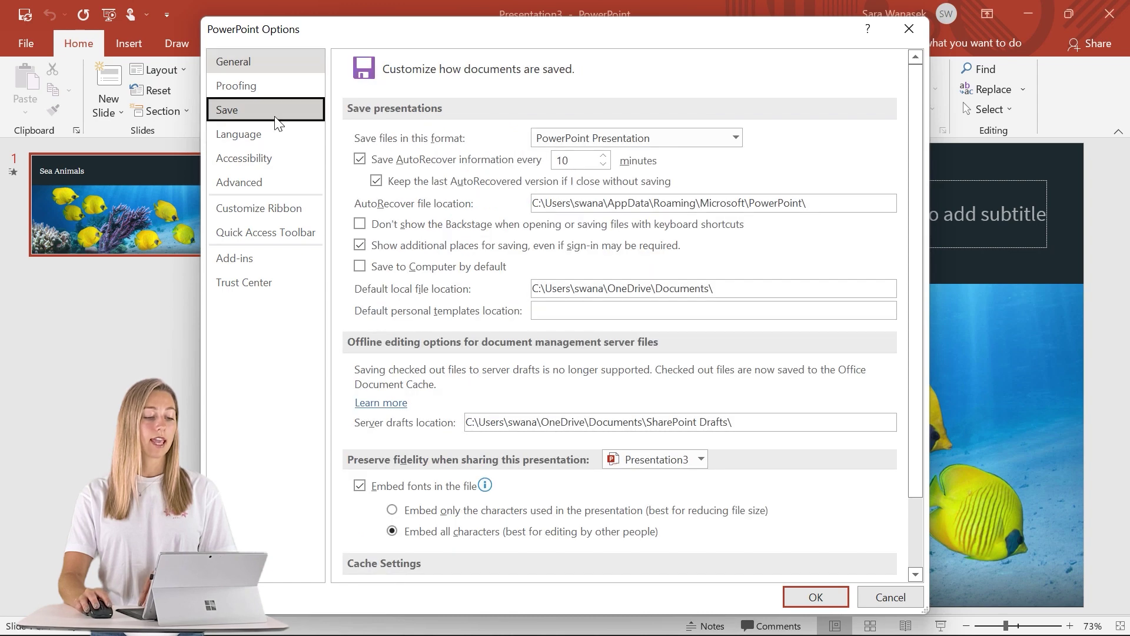
scroll(490, 374, down, 3)
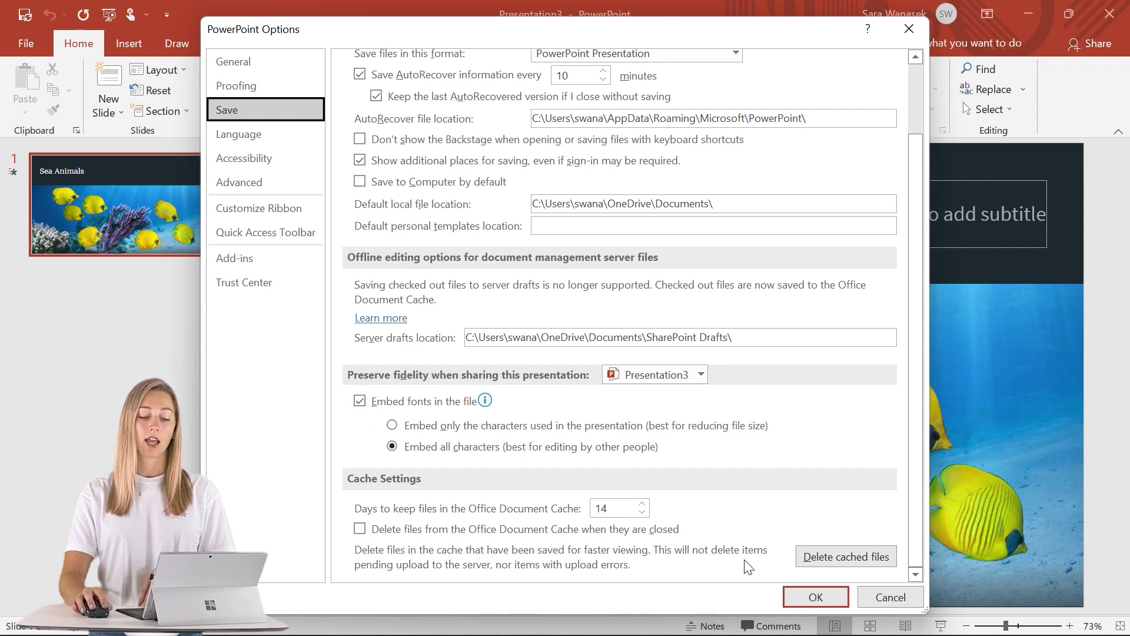
click(802, 597)
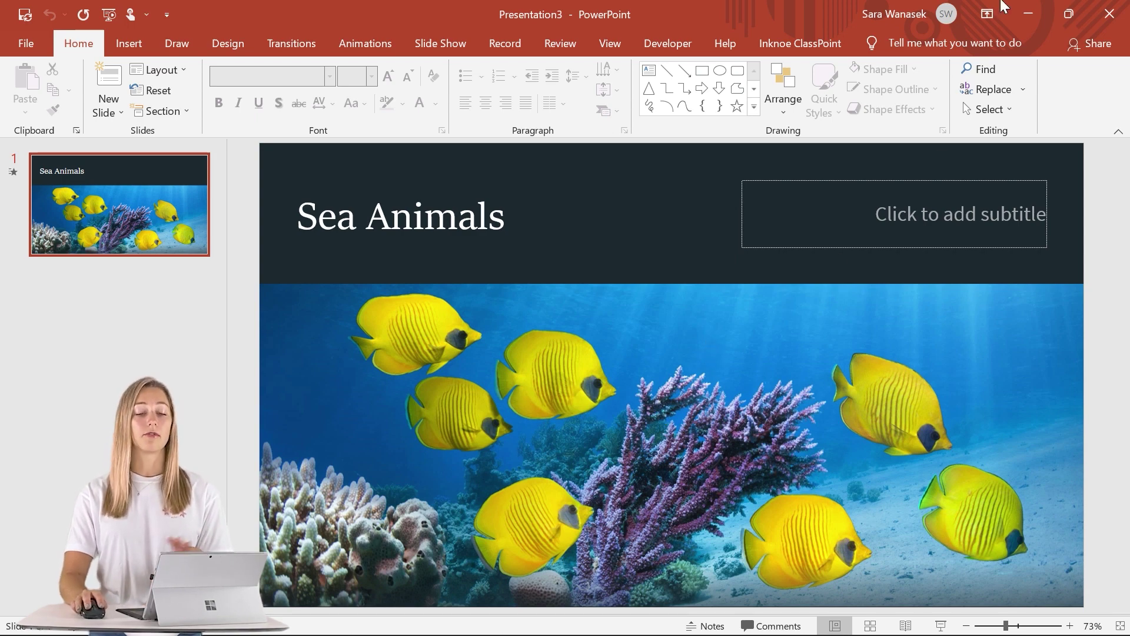
click(1024, 14)
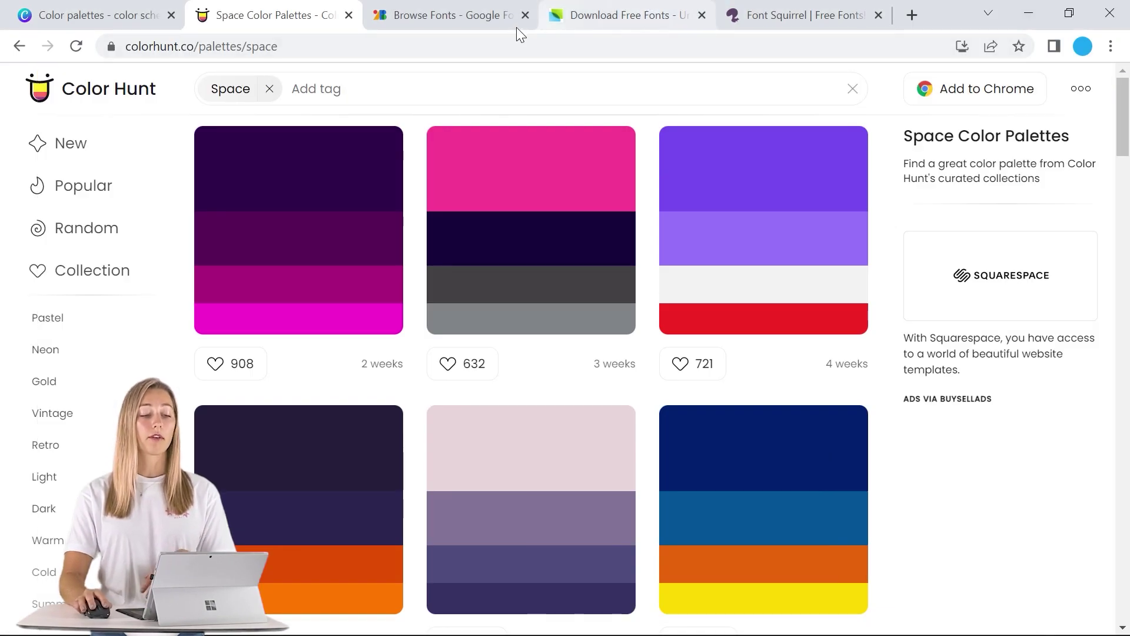
- Move past Google Fonts to Font Squirrel and scroll its free fonts like Milkshake and Open Sans
click(489, 24)
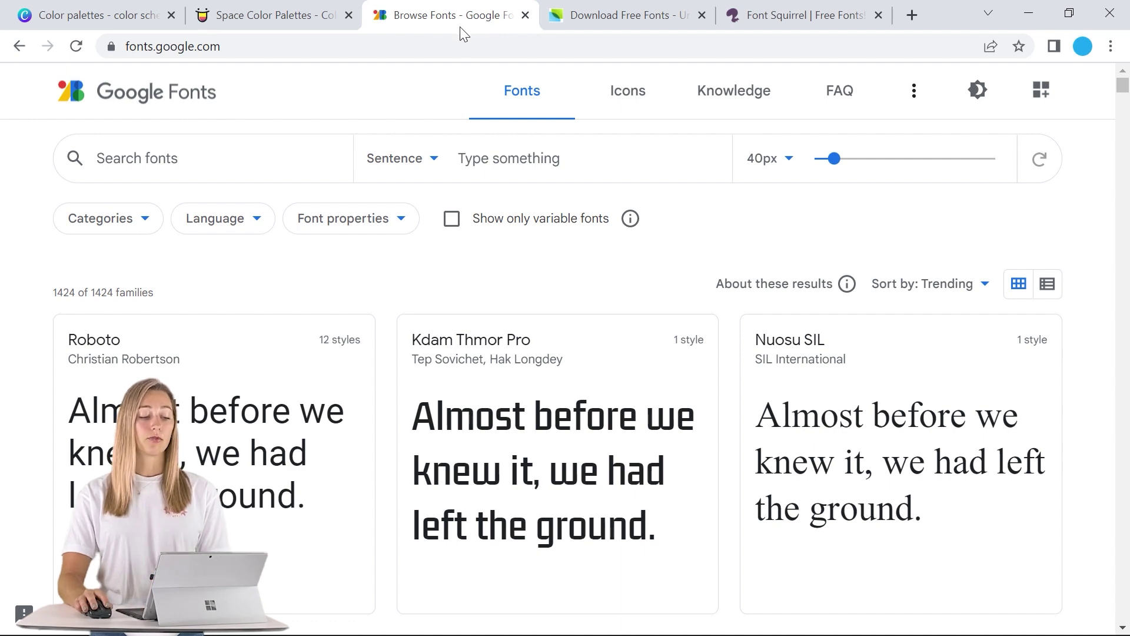
scroll(499, 323, down, 3)
click(602, 25)
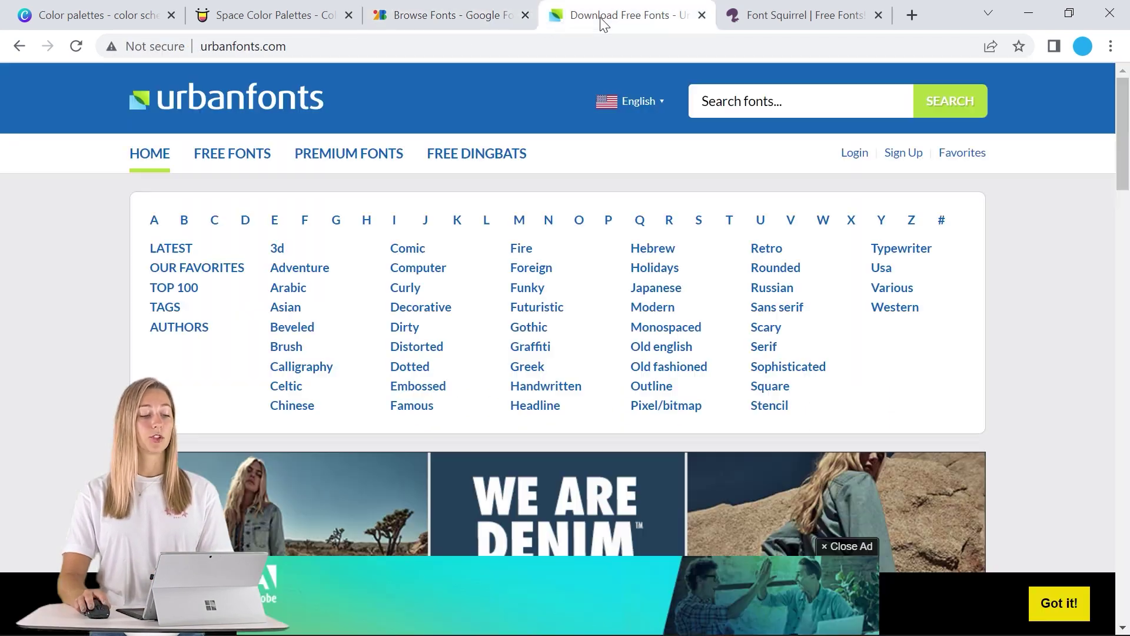
click(817, 23)
scroll(795, 182, down, 7)
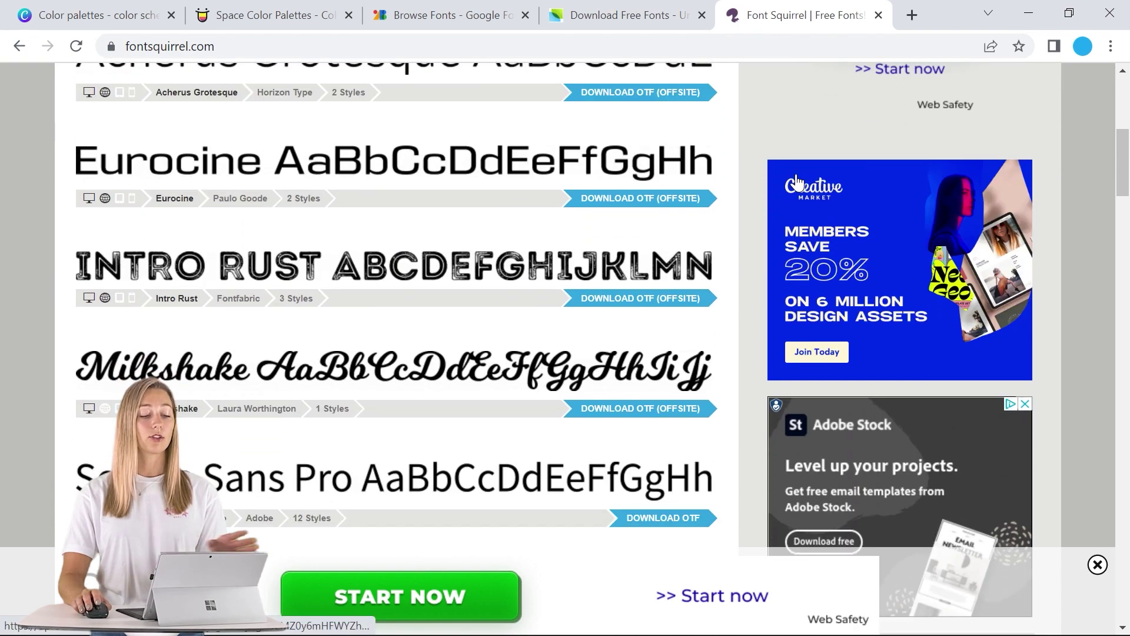
scroll(792, 186, down, 4)
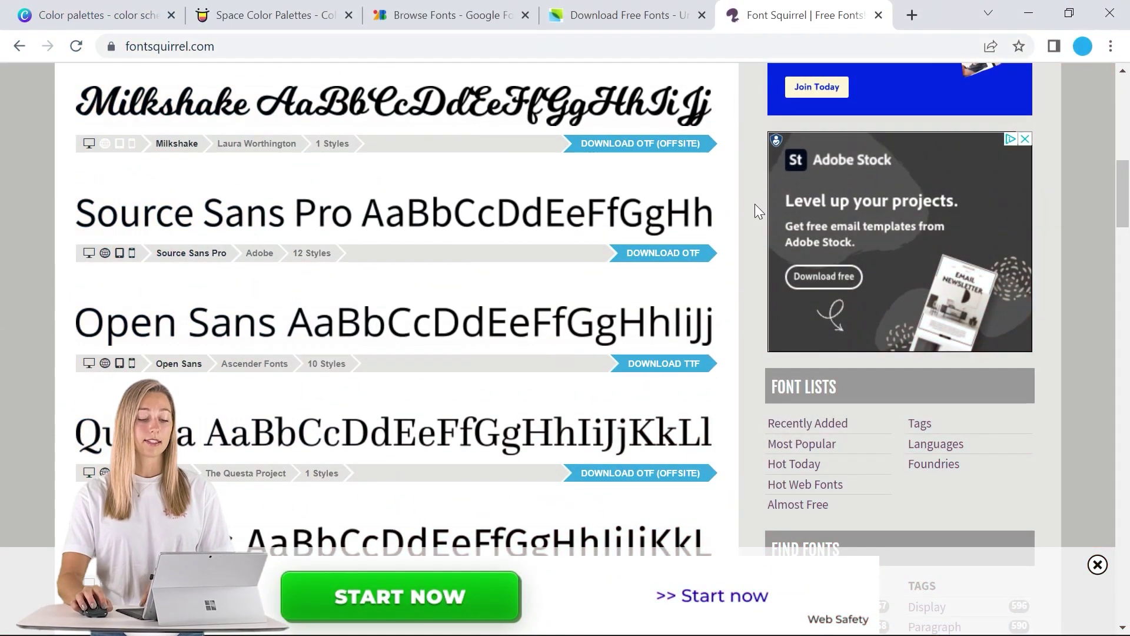
- Browse the Bing categories in PowerPoint's Online Pictures library, then close it
click(136, 47)
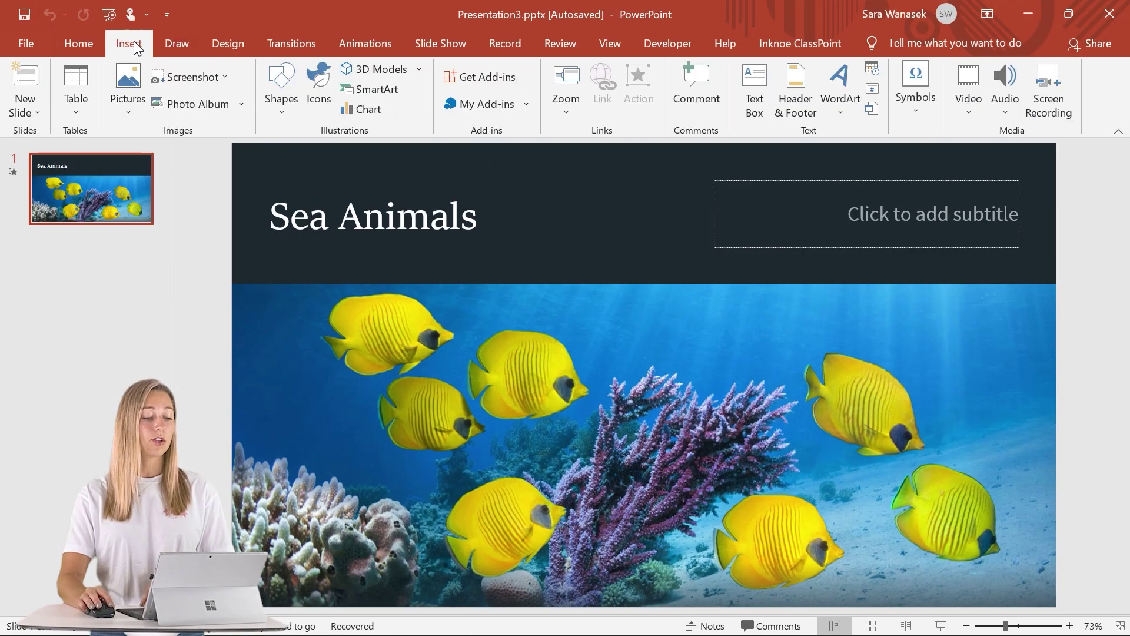
click(128, 106)
click(155, 180)
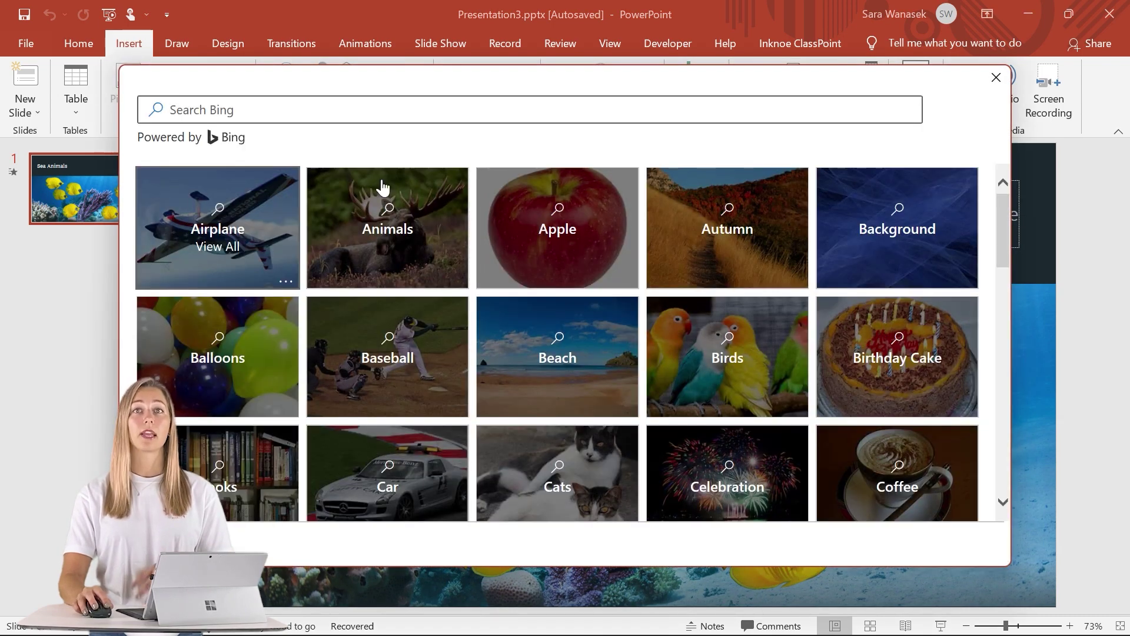
click(995, 79)
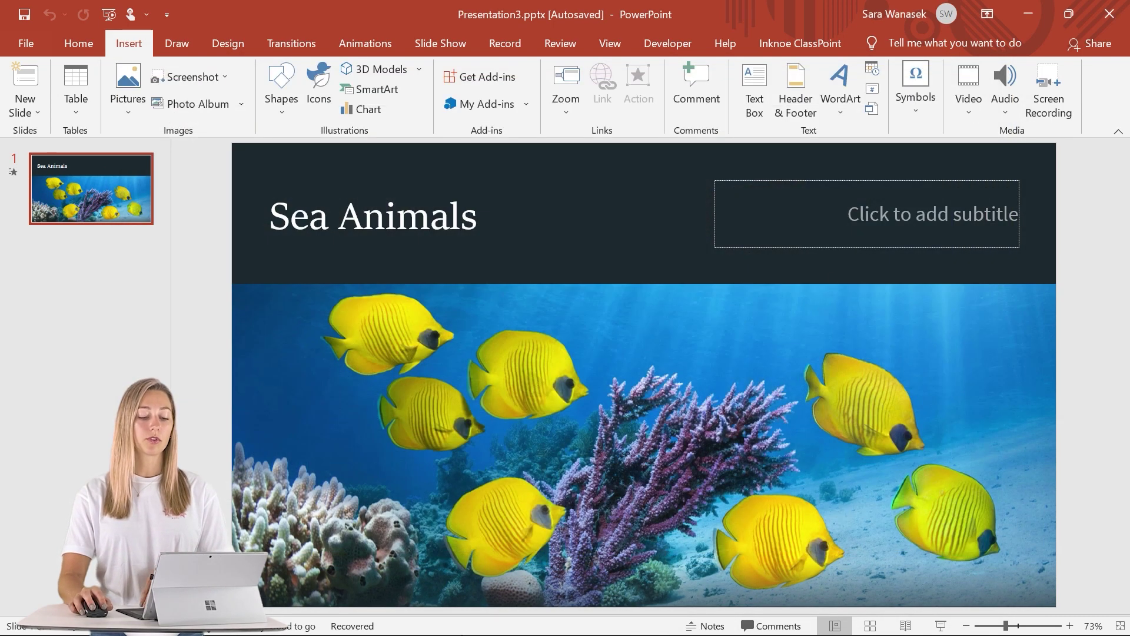
- Bring Chrome forward, view the Pixabay and Unsplash tabs, and scroll the Unsplash photo grid
mouse_move(606, 621)
click(617, 560)
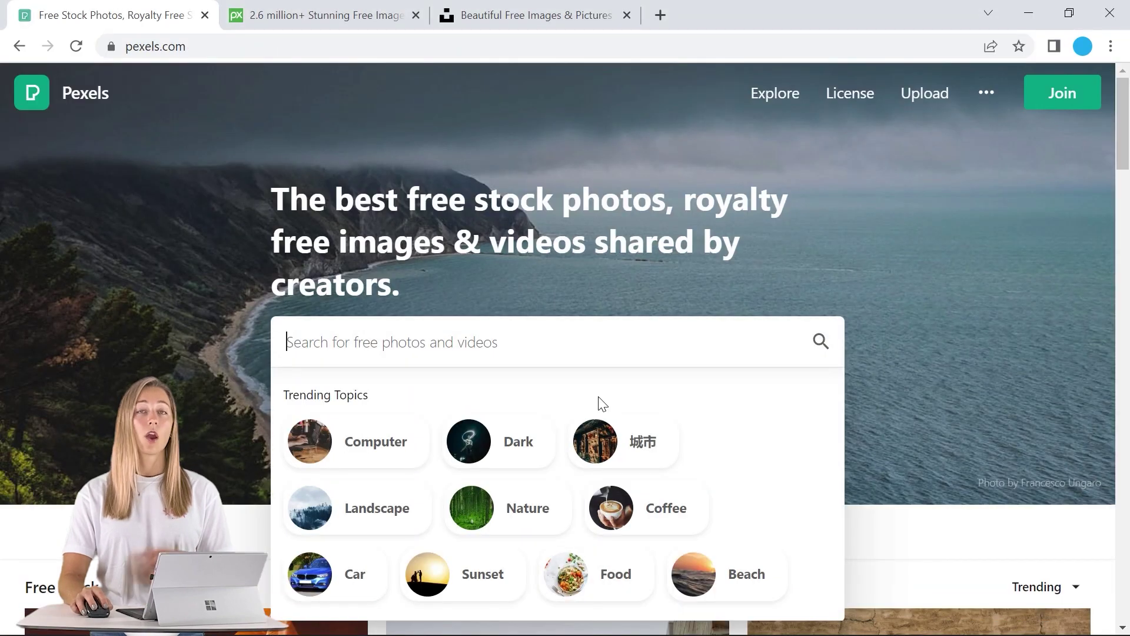
click(321, 17)
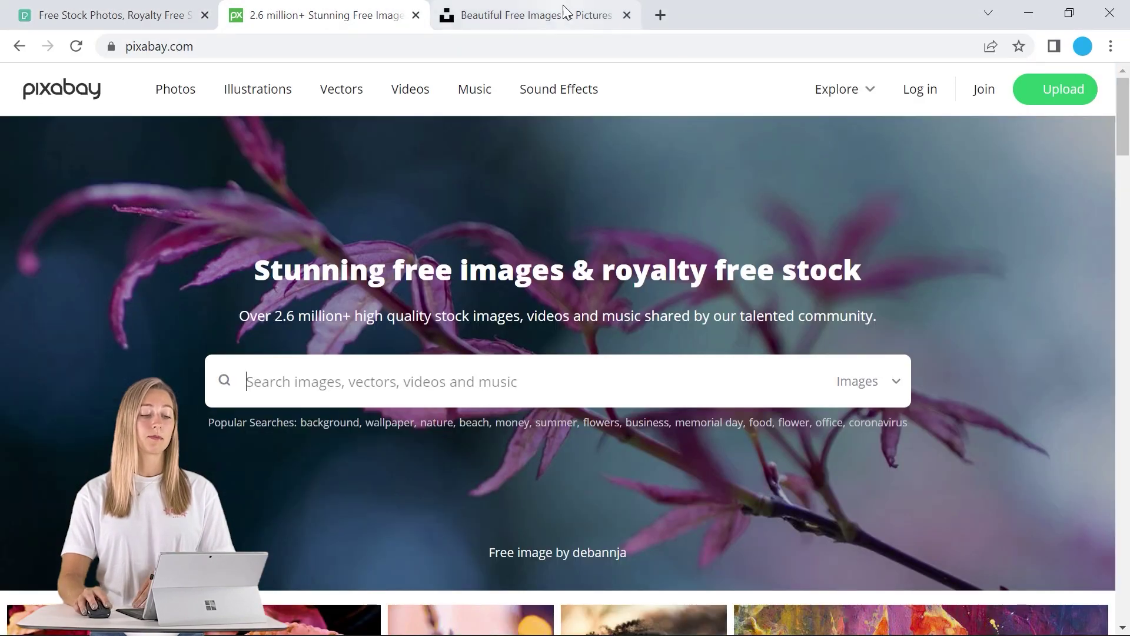
click(567, 16)
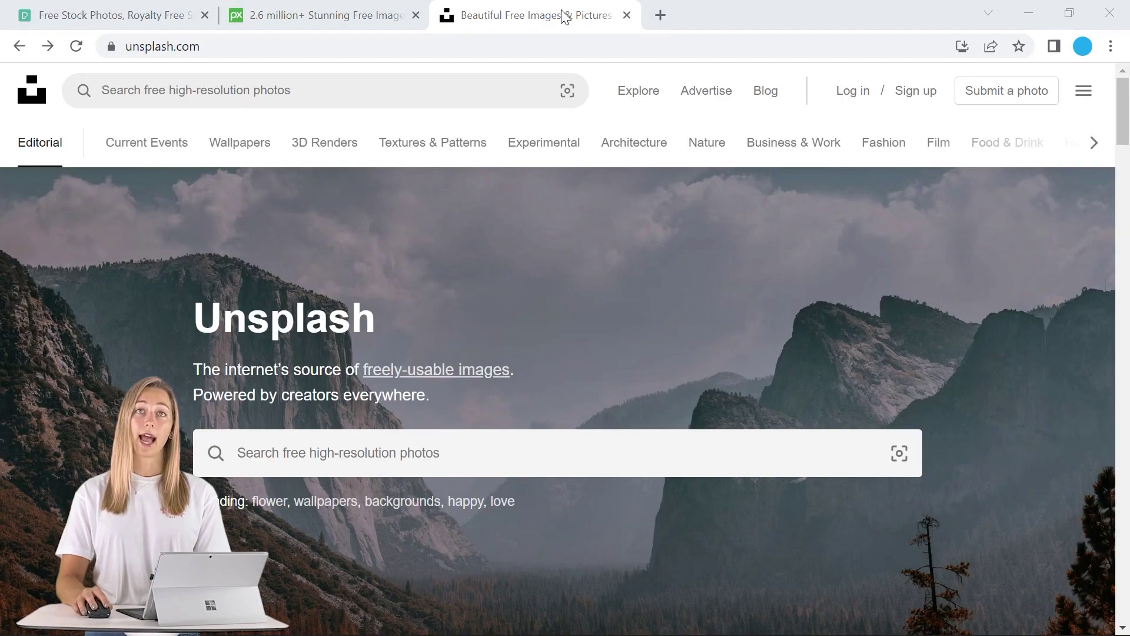
scroll(562, 371, down, 10)
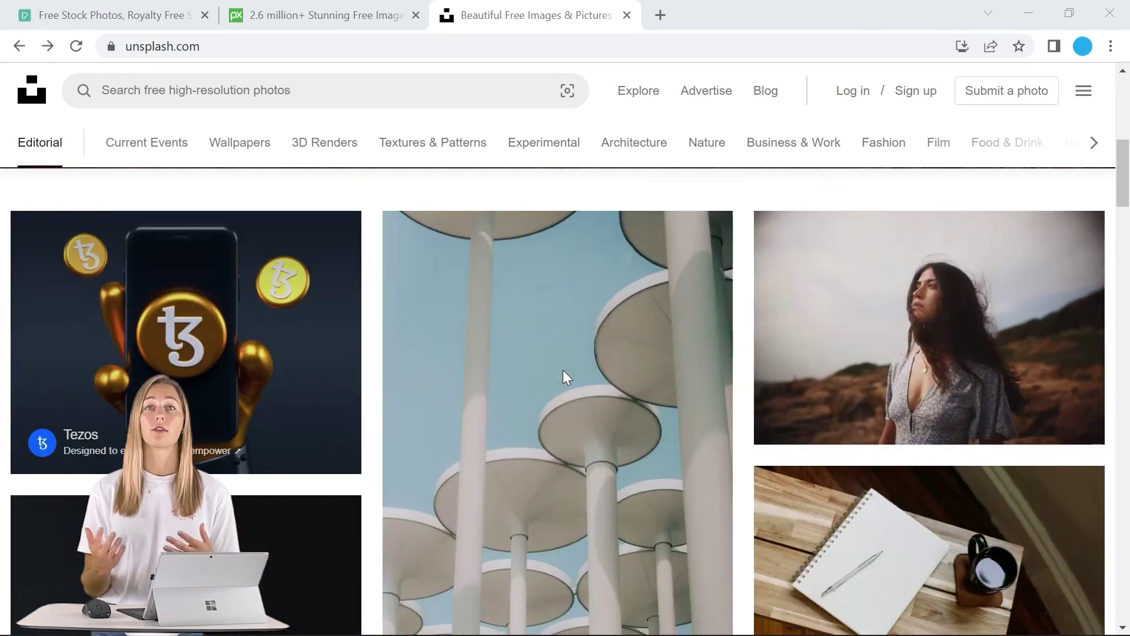
scroll(563, 369, down, 9)
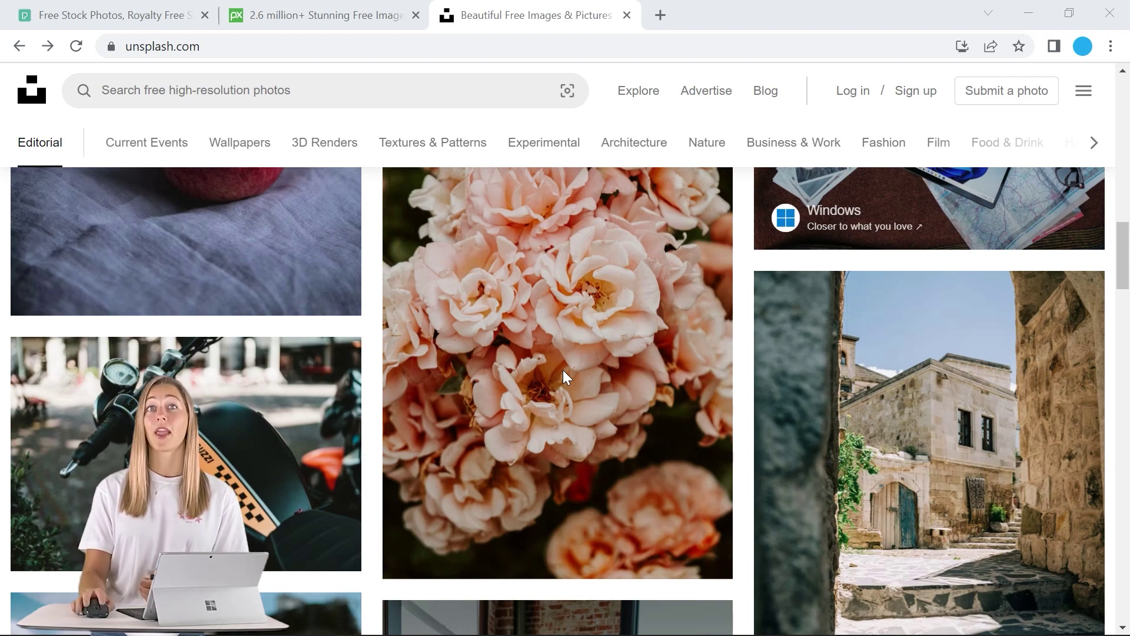
- Search Google for 'apple' in a new Chrome tab
click(660, 15)
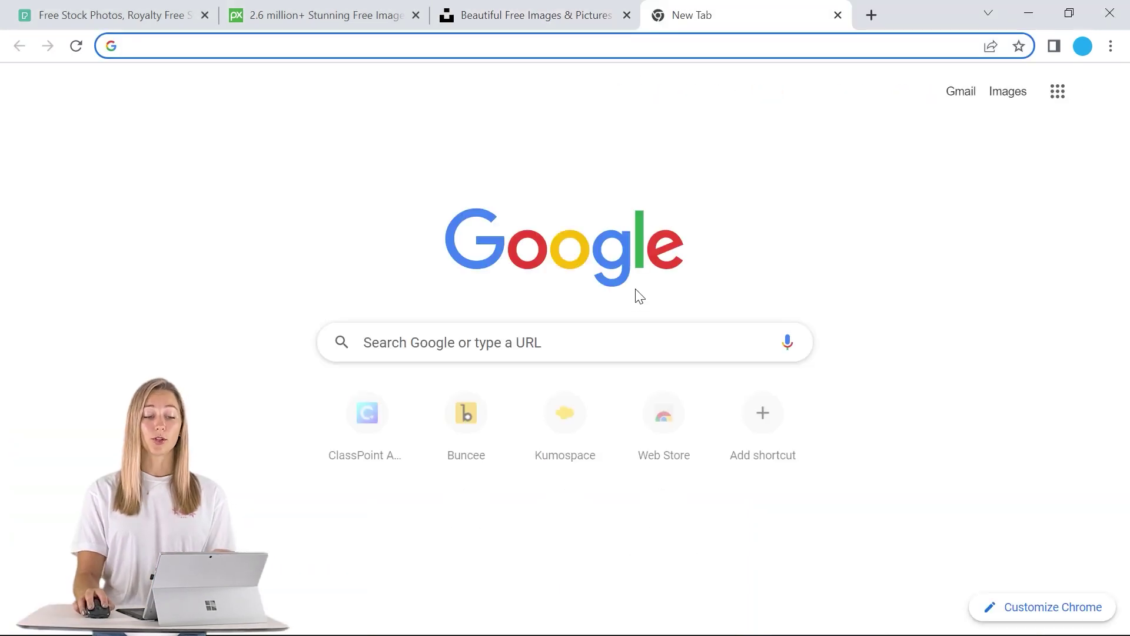
click(682, 346)
text(apple)
key(Return)
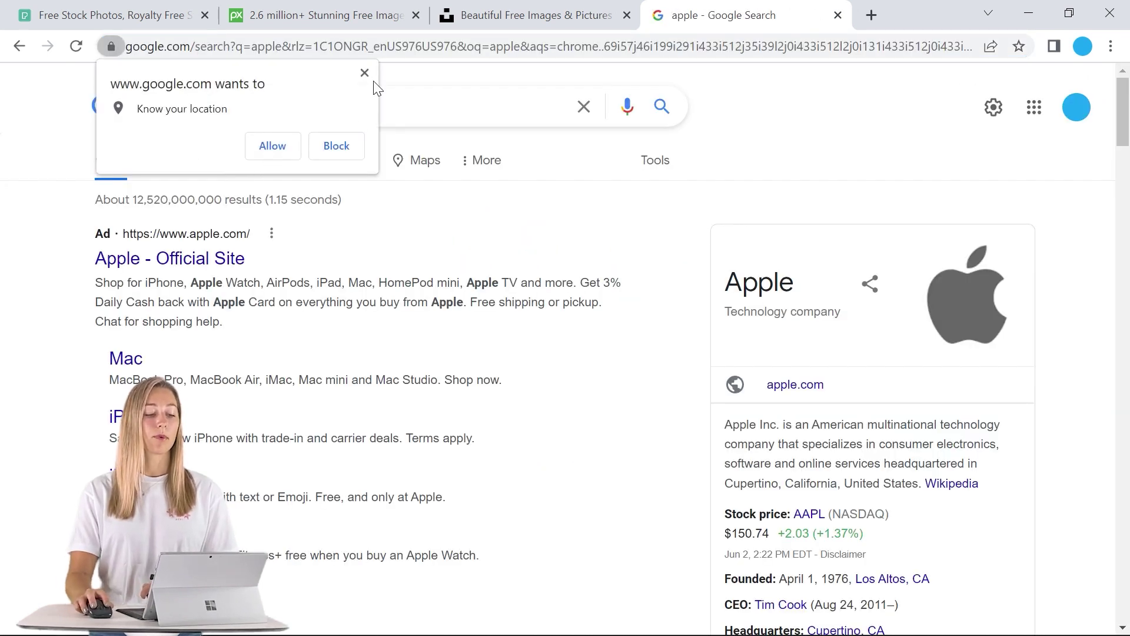
- Show image results for apple limited to Creative Commons licenses
click(366, 74)
click(264, 164)
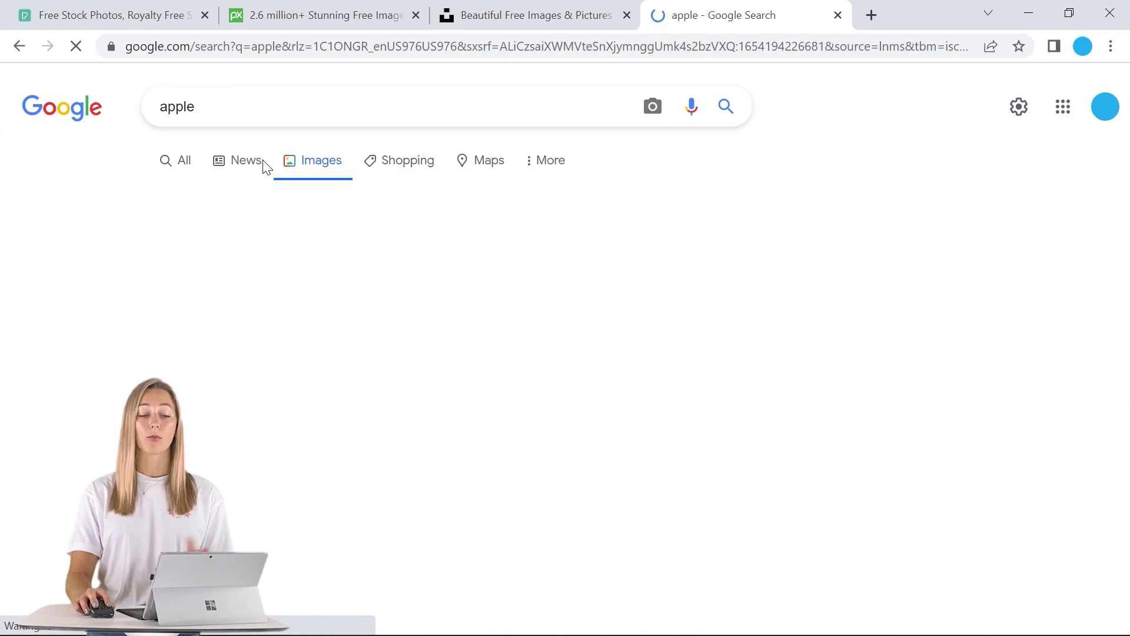
click(713, 170)
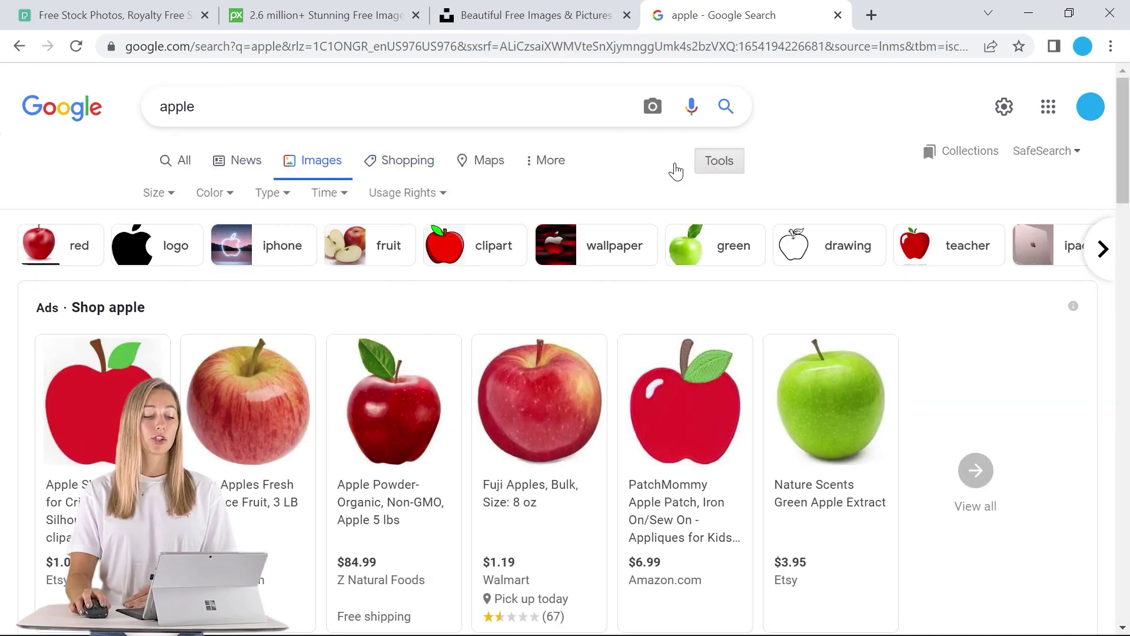
click(410, 194)
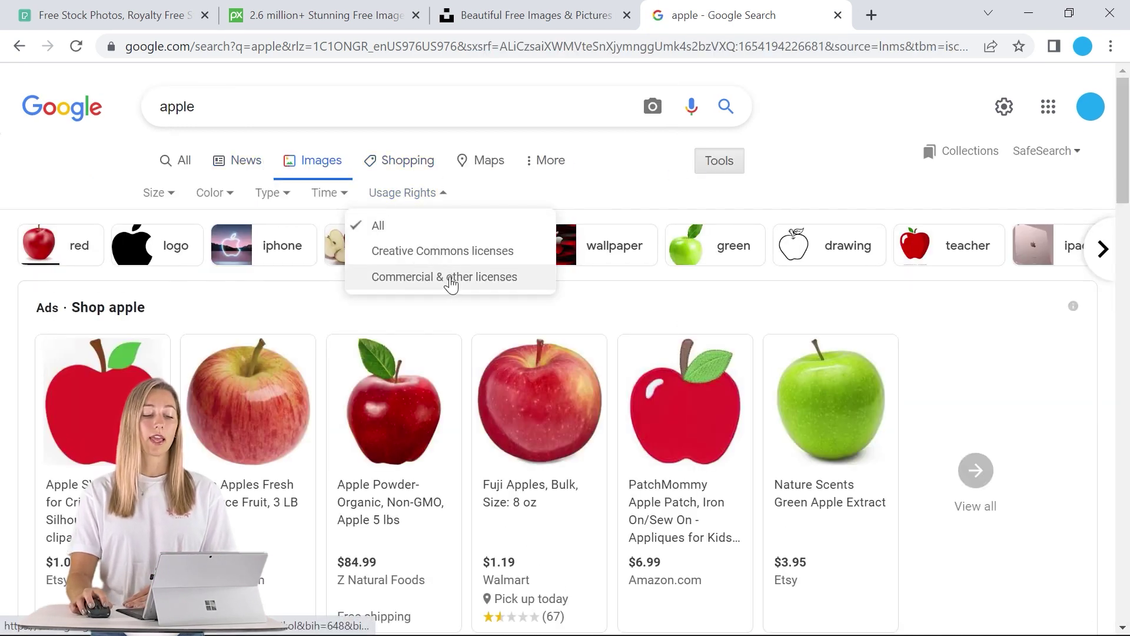
click(469, 253)
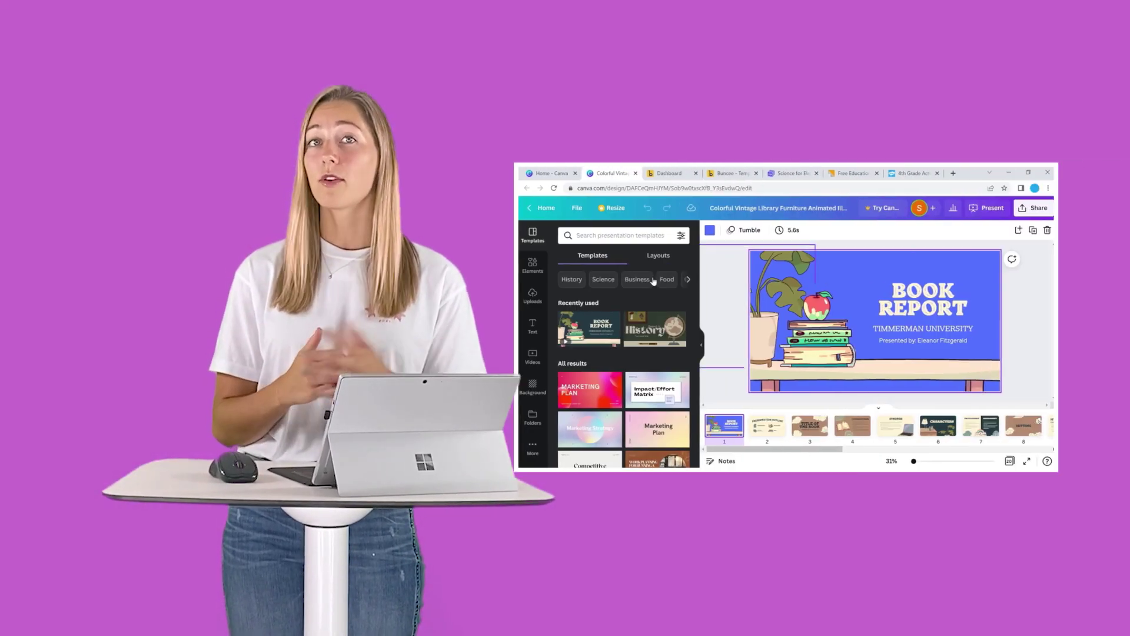
- Open See all Photos under Canva's Elements and scroll through the trending photos
click(528, 265)
scroll(624, 354, down, 3)
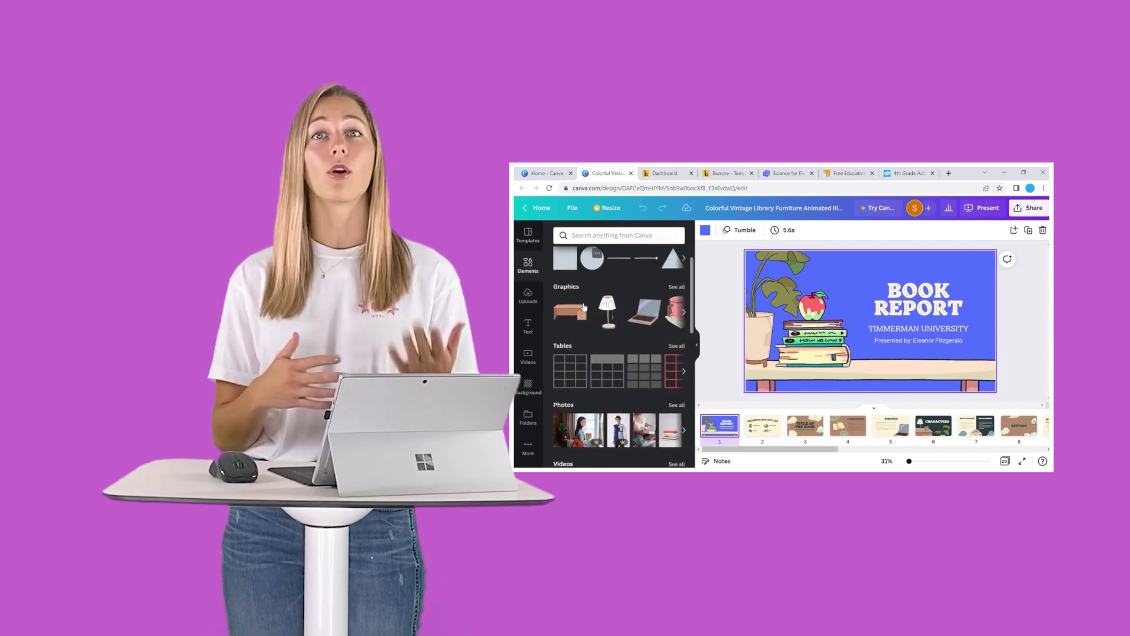
click(676, 365)
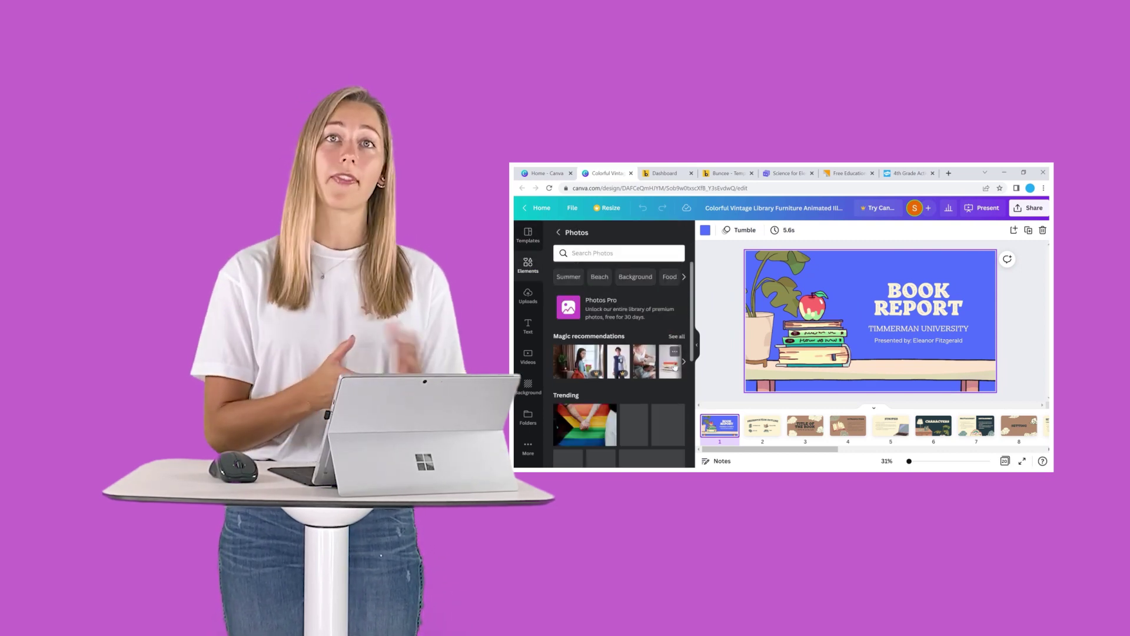
scroll(675, 365, down, 4)
scroll(676, 366, down, 6)
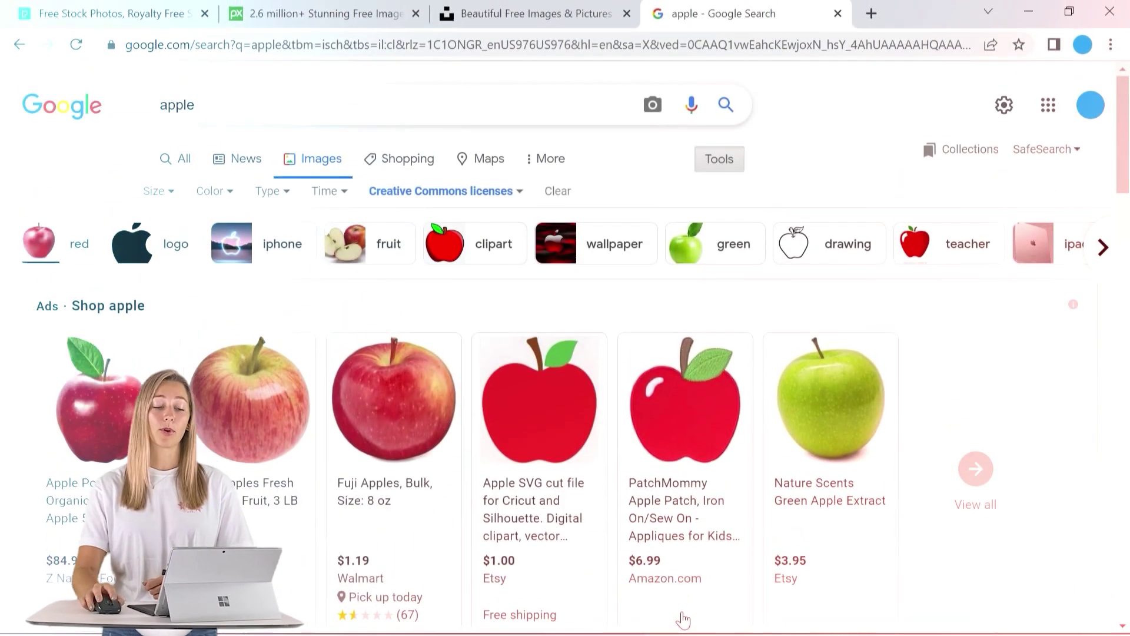
- Switch back to the Sea Animals presentation and open Insert > Icons
click(755, 619)
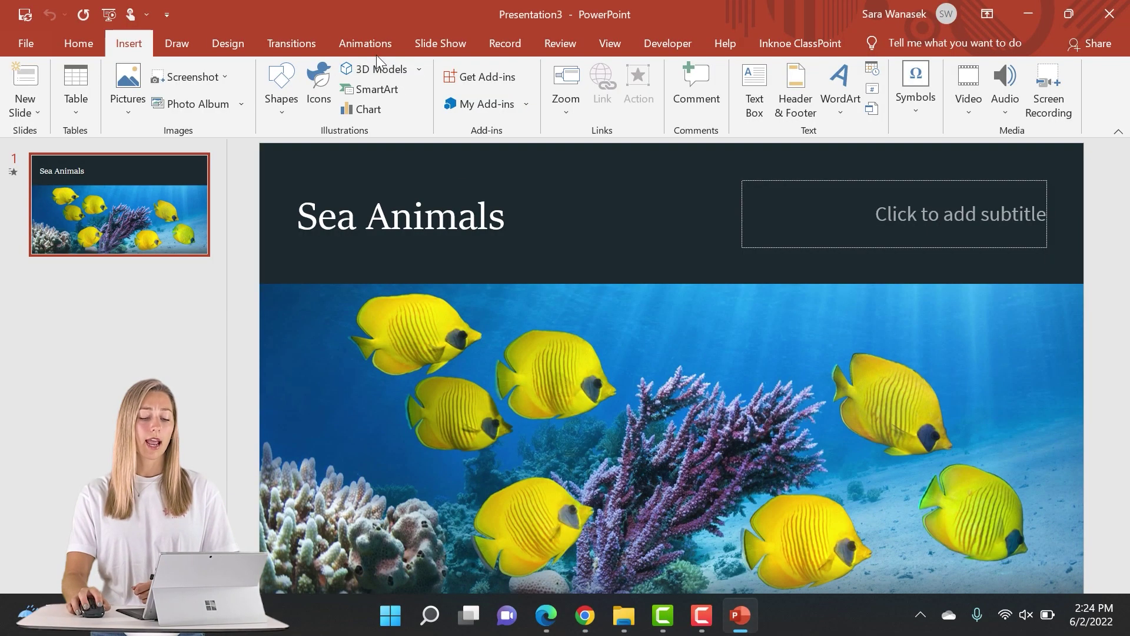
click(319, 108)
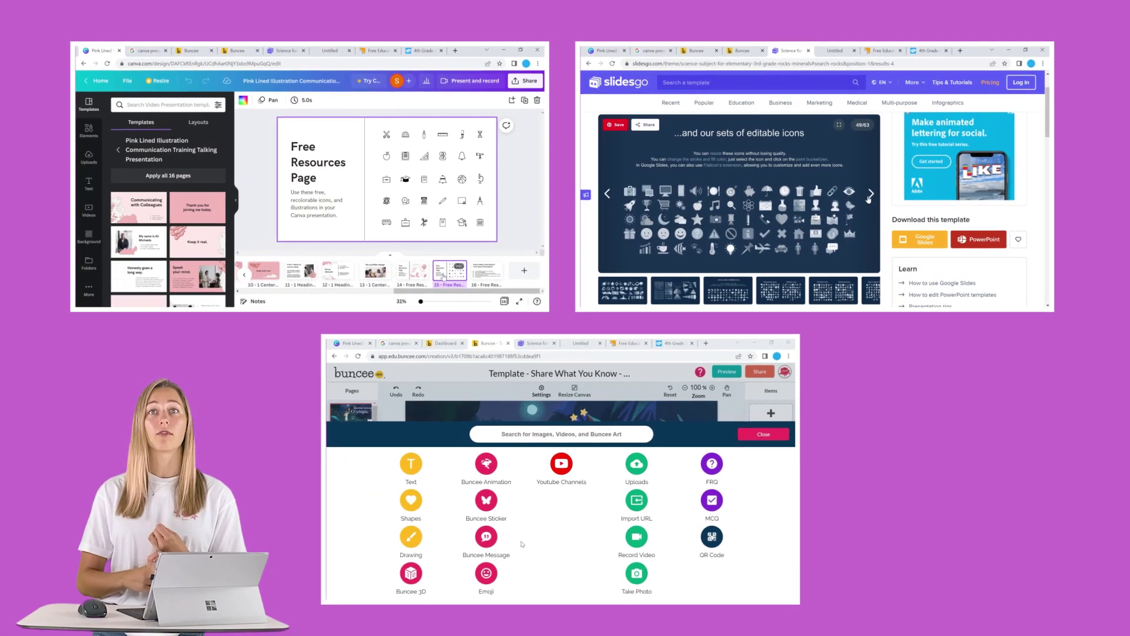
- Open Buncee's shapes, then scroll Flaticon's home page to Top icons packs and Top stickers
click(409, 506)
click(868, 196)
scroll(410, 506, down, 10)
scroll(410, 506, down, 5)
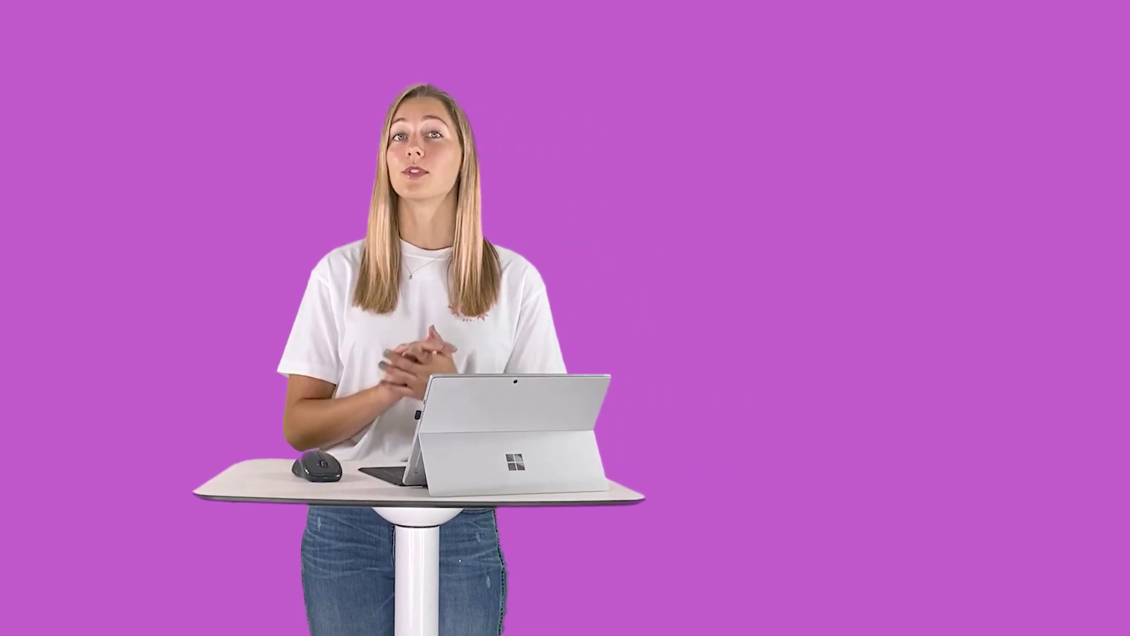
scroll(984, 332, down, 4)
scroll(984, 331, down, 2)
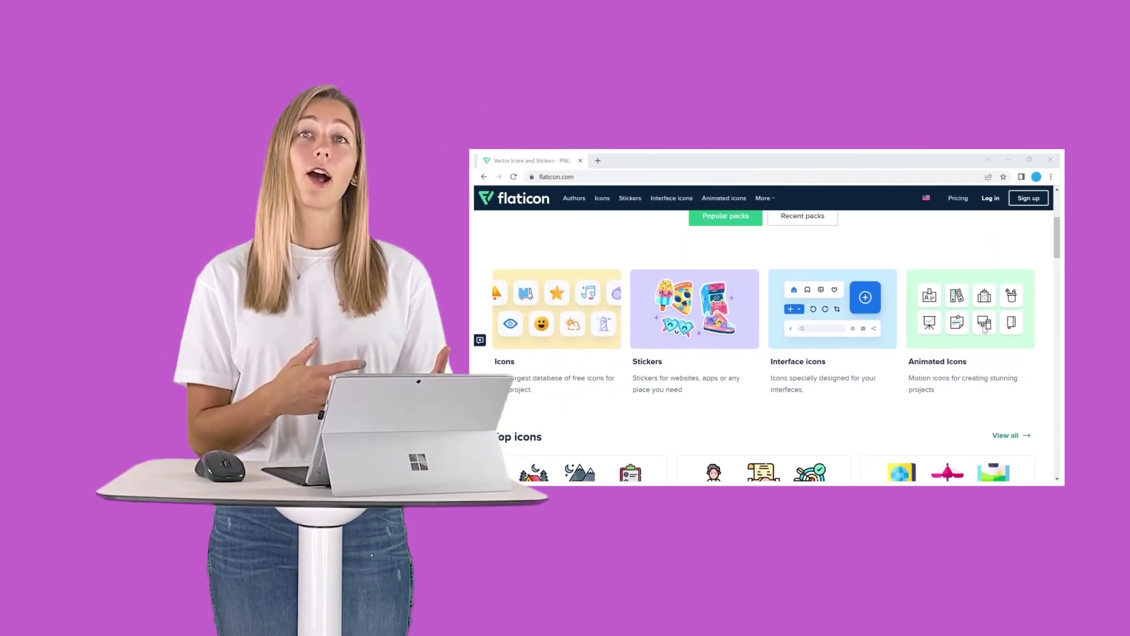
scroll(985, 331, down, 4)
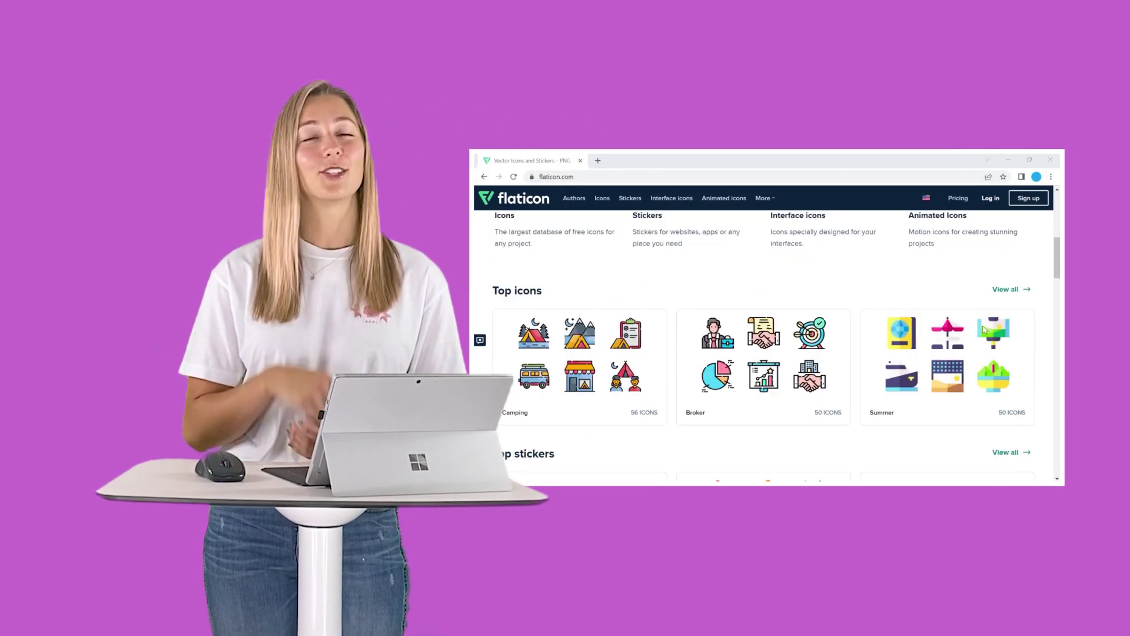
scroll(984, 330, down, 4)
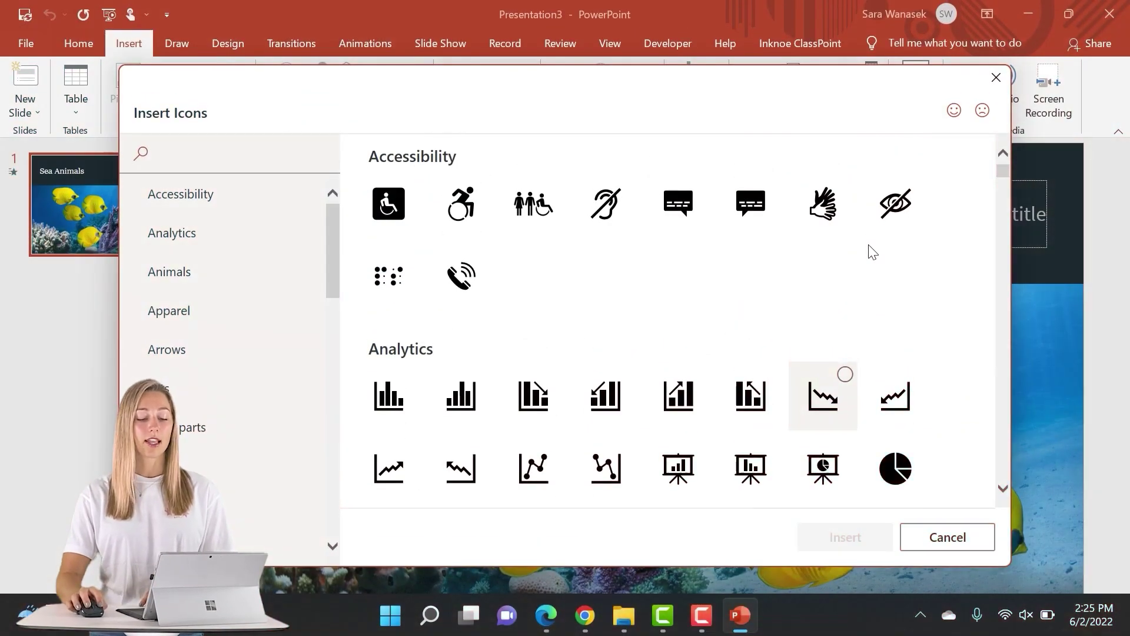
- Close the icon library, select the fish photo, and show the Picture Format tools
click(996, 77)
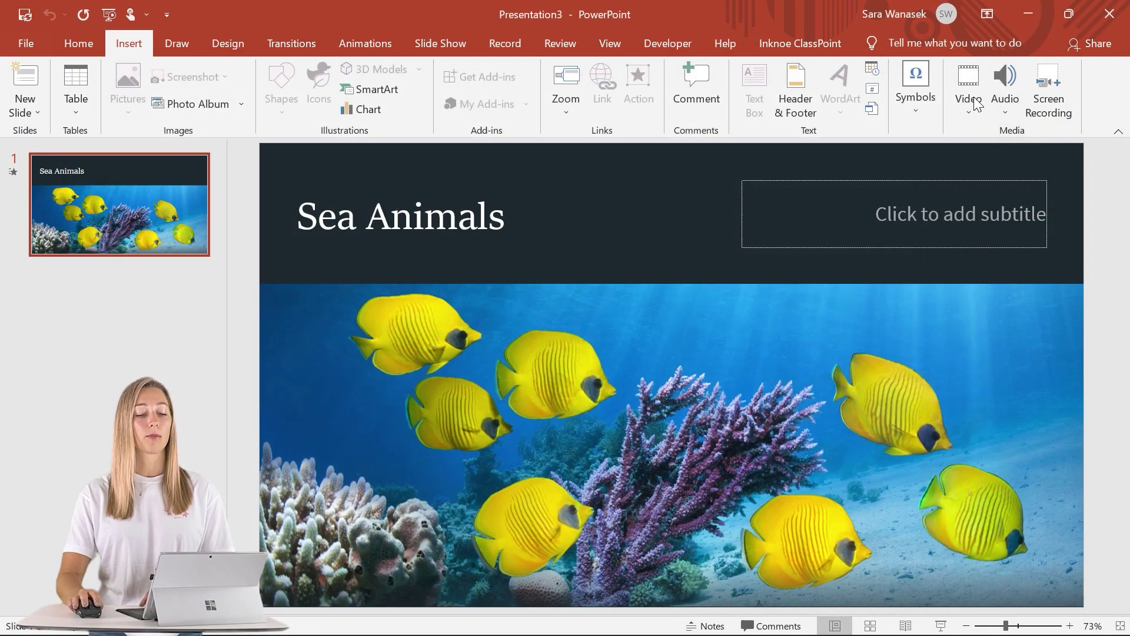
click(483, 433)
click(918, 48)
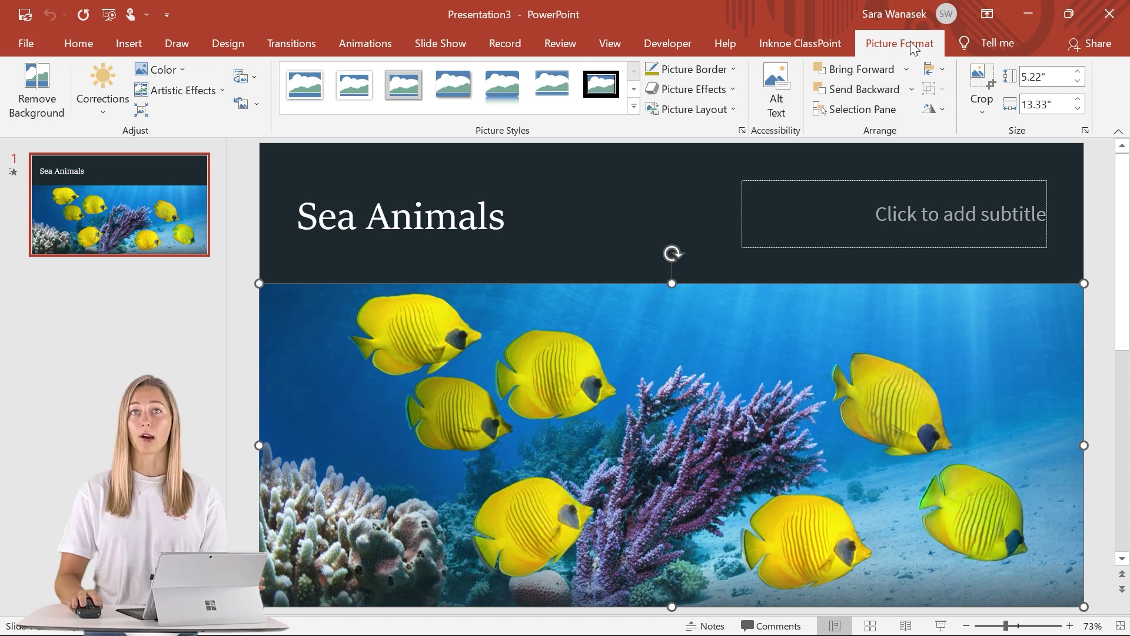